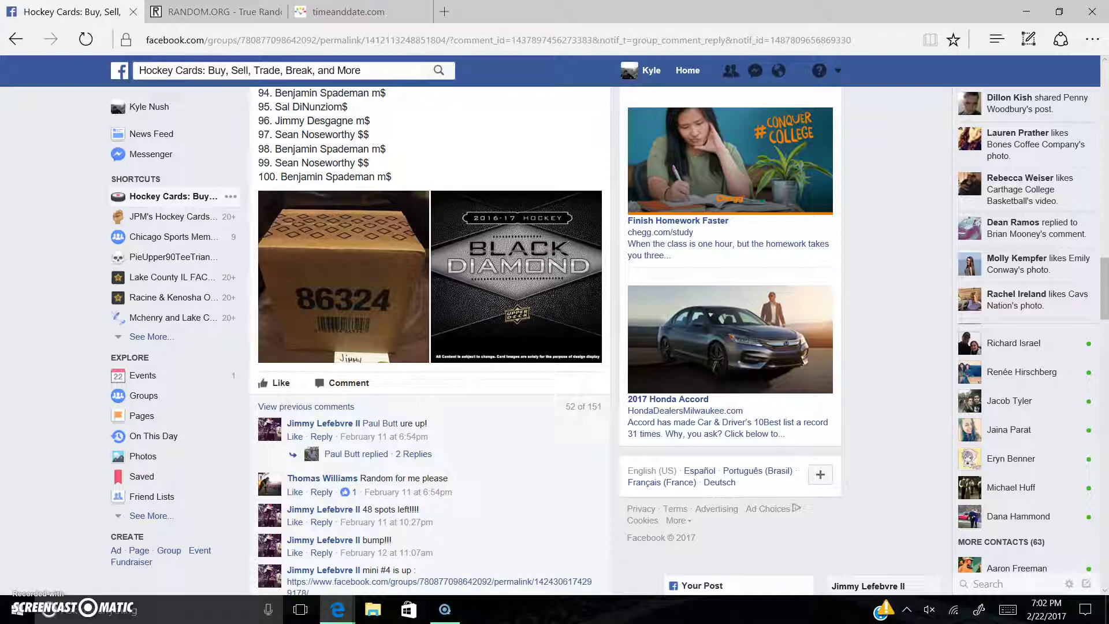
{"action": "scroll", "coordinate": [433, 339], "scroll_direction": "up", "scroll_amount": 1}
{"action": "scroll", "coordinate": [433, 338], "scroll_direction": "up", "scroll_amount": 2}
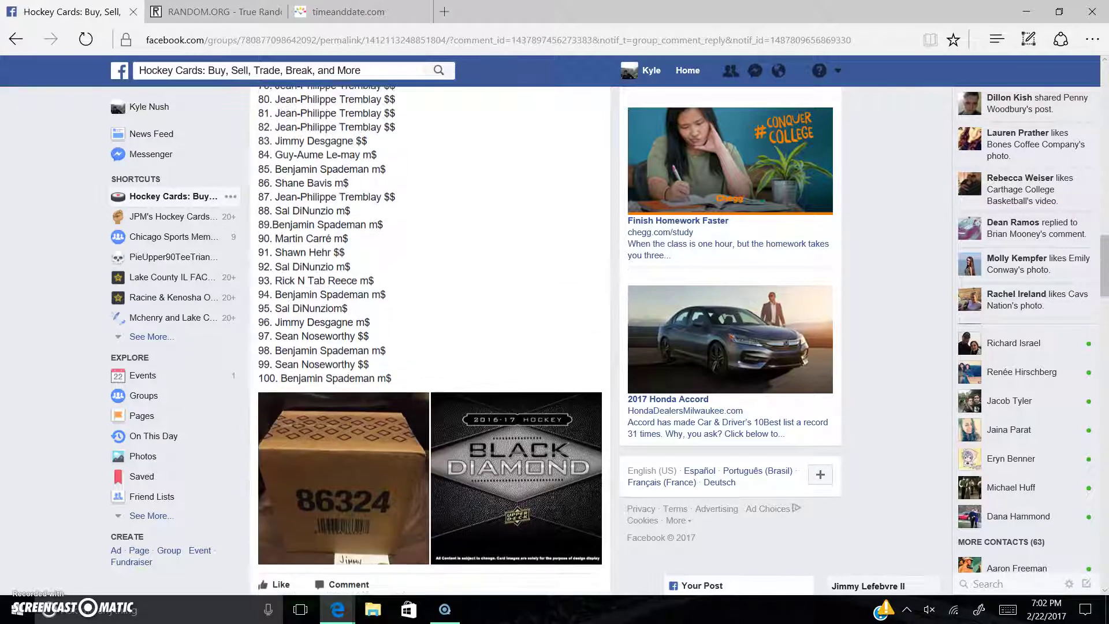
{"action": "scroll", "coordinate": [433, 338], "scroll_direction": "up", "scroll_amount": 3}
{"action": "scroll", "coordinate": [434, 338], "scroll_direction": "up", "scroll_amount": 8}
{"action": "scroll", "coordinate": [547, 339], "scroll_direction": "up", "scroll_amount": 5}
{"action": "scroll", "coordinate": [546, 338], "scroll_direction": "up", "scroll_amount": 1}
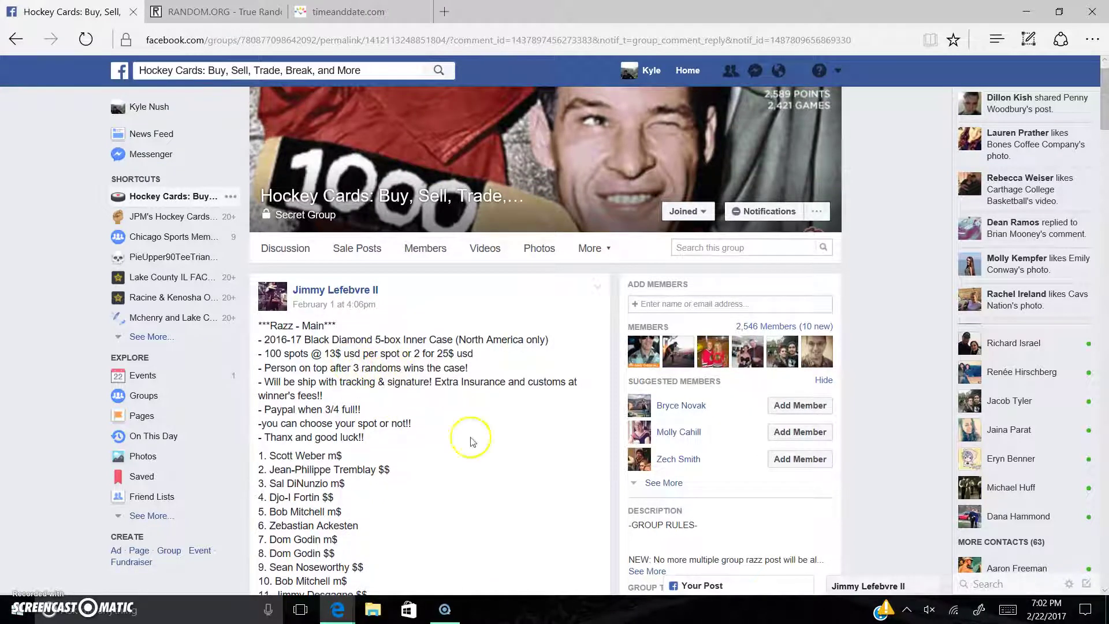
{"action": "scroll", "coordinate": [471, 442], "scroll_direction": "down", "scroll_amount": 5}
{"action": "scroll", "coordinate": [471, 442], "scroll_direction": "down", "scroll_amount": 5}
{"action": "scroll", "coordinate": [471, 440], "scroll_direction": "down", "scroll_amount": 5}
{"action": "scroll", "coordinate": [434, 338], "scroll_direction": "down", "scroll_amount": 5}
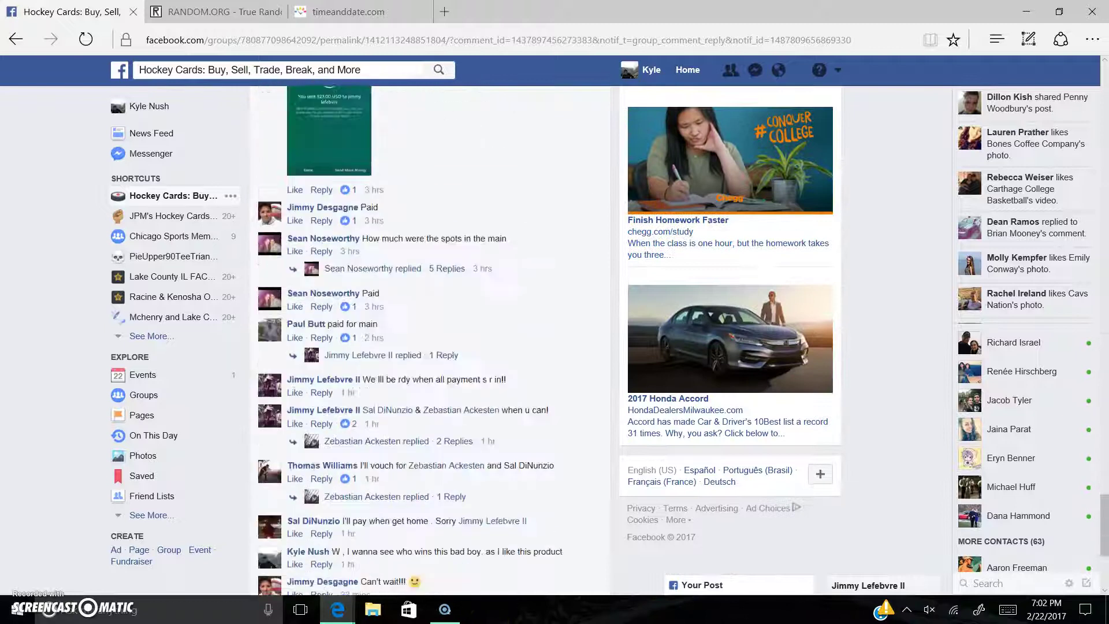
{"action": "scroll", "coordinate": [434, 339], "scroll_direction": "down", "scroll_amount": 5}
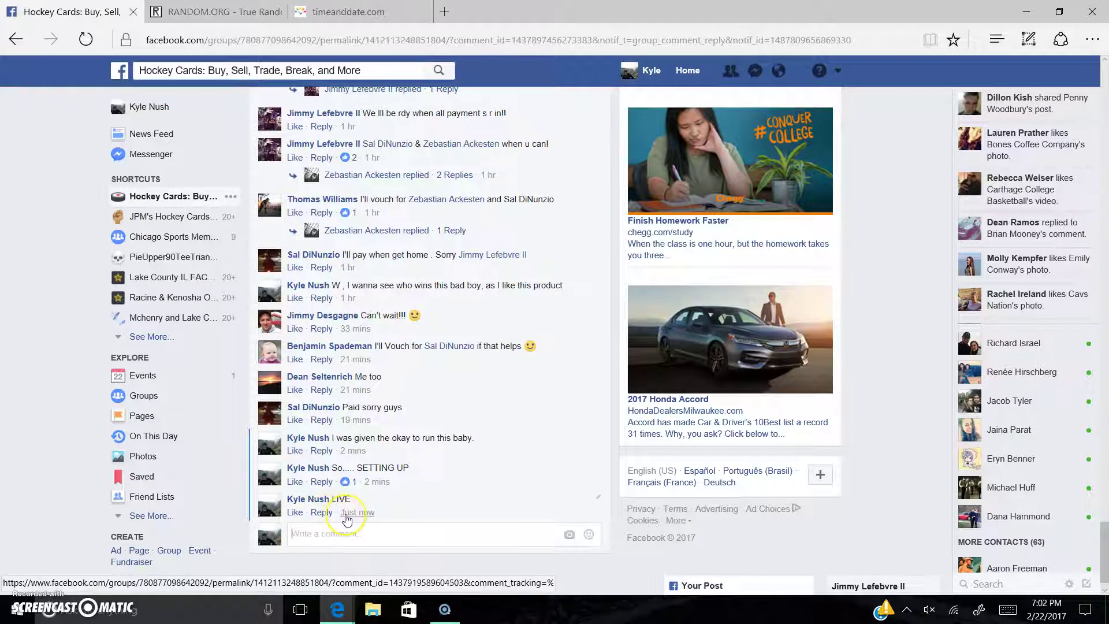
After a quick time check, select the razz post's list from spot 1 to 100
{"action": "mouse_move", "coordinate": [359, 512]}
{"action": "left_click", "coordinate": [347, 12]}
{"action": "mouse_move", "coordinate": [338, 149]}
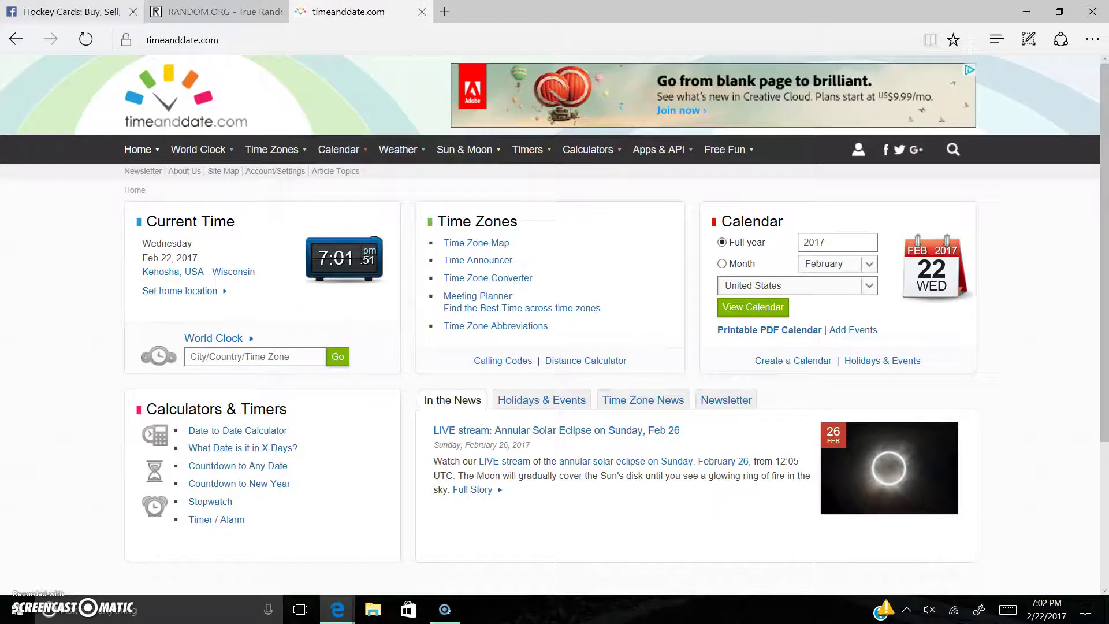
{"action": "left_click", "coordinate": [78, 12]}
{"action": "scroll", "coordinate": [333, 417], "scroll_direction": "up", "scroll_amount": 5}
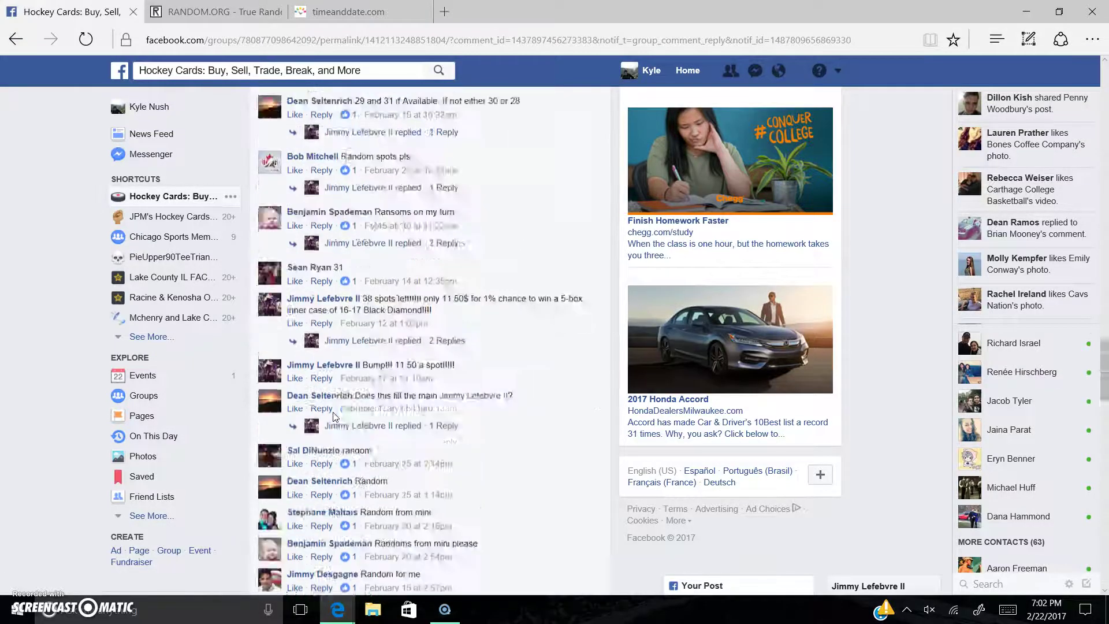
{"action": "scroll", "coordinate": [334, 417], "scroll_direction": "up", "scroll_amount": 10}
{"action": "scroll", "coordinate": [334, 417], "scroll_direction": "up", "scroll_amount": 5}
{"action": "scroll", "coordinate": [334, 417], "scroll_direction": "down", "scroll_amount": 5}
{"action": "scroll", "coordinate": [334, 416], "scroll_direction": "up", "scroll_amount": 1}
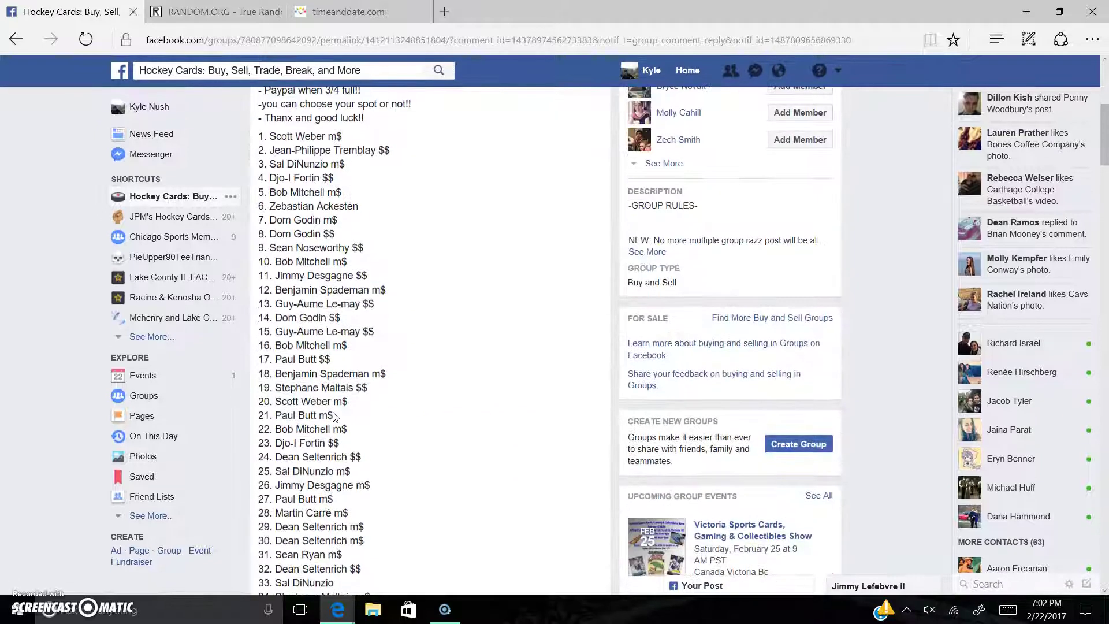
{"action": "left_click_drag", "start_coordinate": [260, 136], "coordinate": [433, 619]}
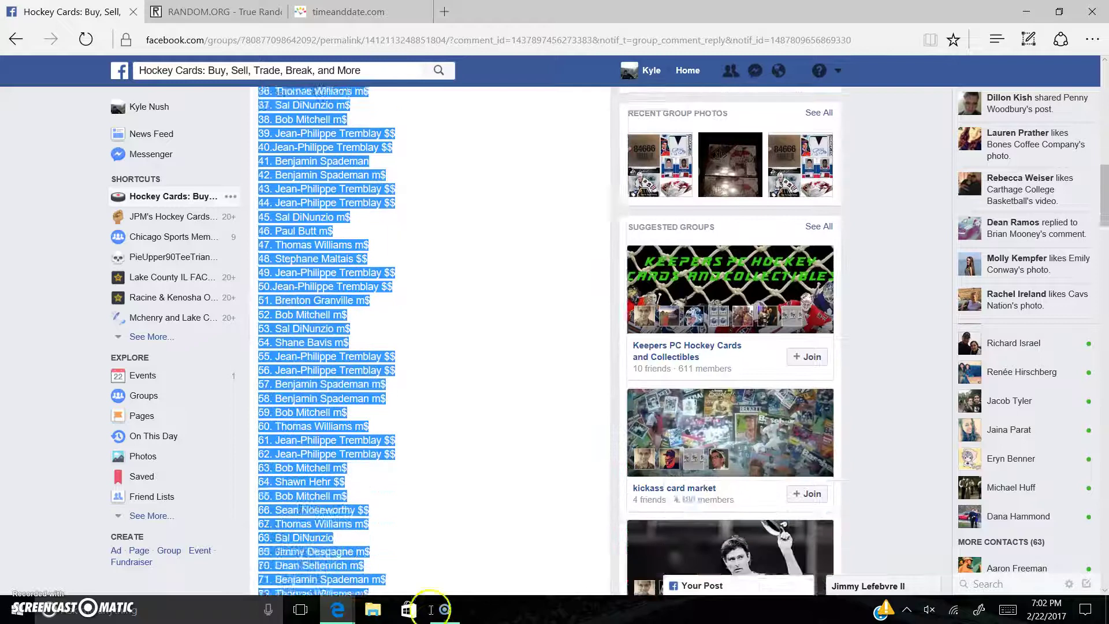
{"action": "mouse_move", "coordinate": [433, 618]}
{"action": "left_mouse_down"}
{"action": "mouse_move", "coordinate": [407, 587]}
{"action": "mouse_move", "coordinate": [408, 609]}
{"action": "left_mouse_up"}
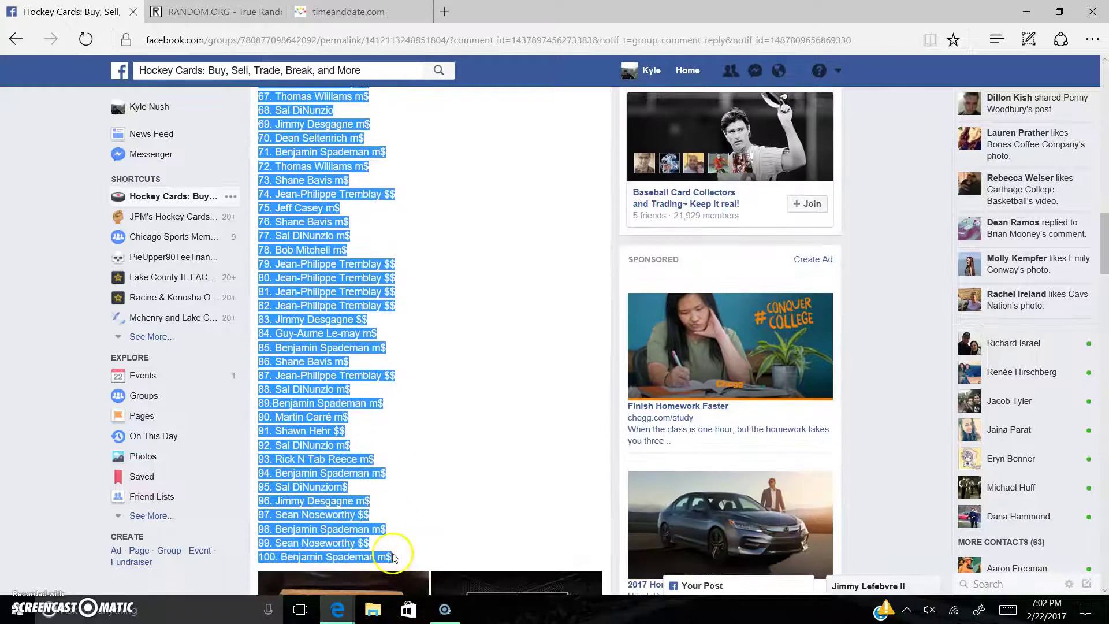
{"action": "left_click_drag", "start_coordinate": [408, 609], "coordinate": [399, 558]}
Paste the 100-spot list into RANDOM.ORG's List Randomizer
{"action": "left_click", "coordinate": [213, 11]}
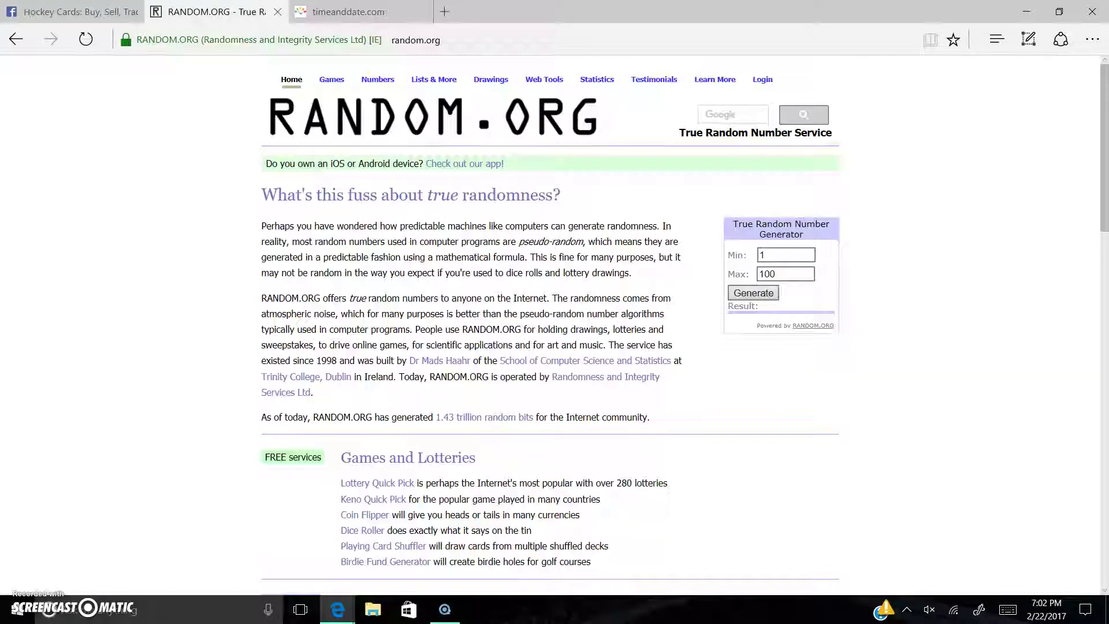
{"action": "left_click", "coordinate": [367, 375]}
{"action": "key", "text": "ctrl+v"}
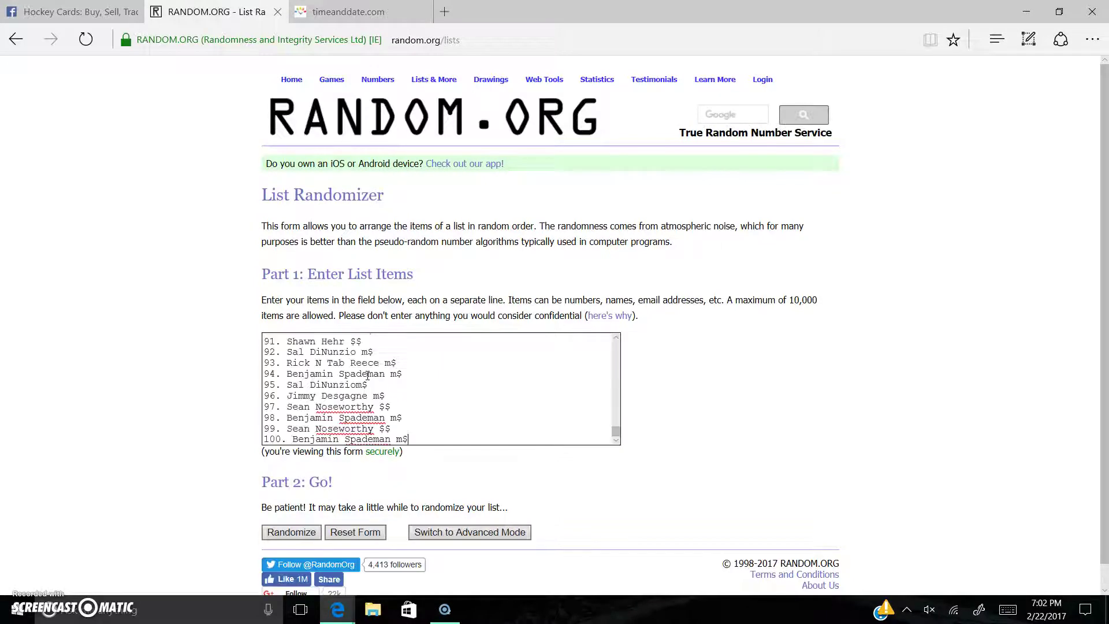
{"action": "scroll", "coordinate": [615, 425], "scroll_direction": "up", "scroll_amount": 15}
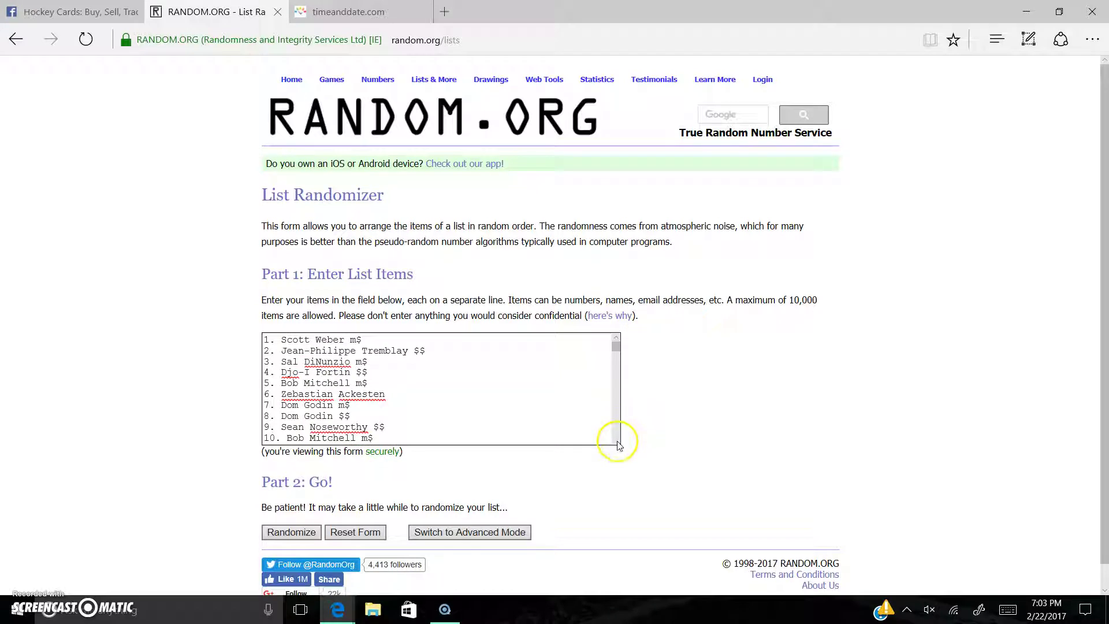
Scroll through the pasted list to confirm all 100 spots, then deselect the Facebook list
{"action": "left_click", "coordinate": [617, 441]}
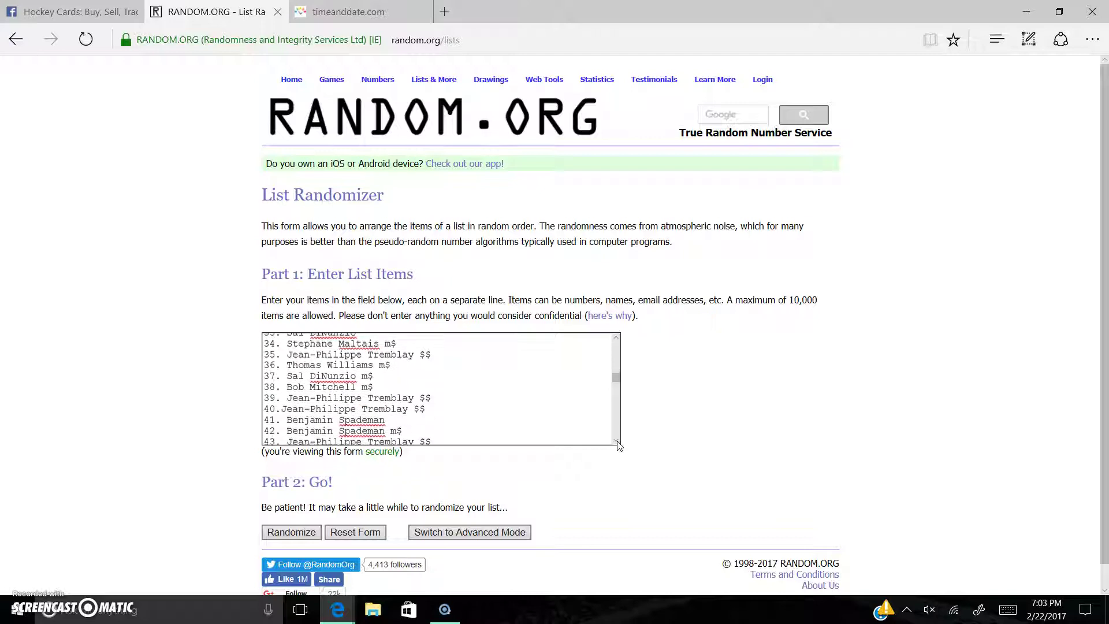
{"action": "left_click", "coordinate": [616, 441]}
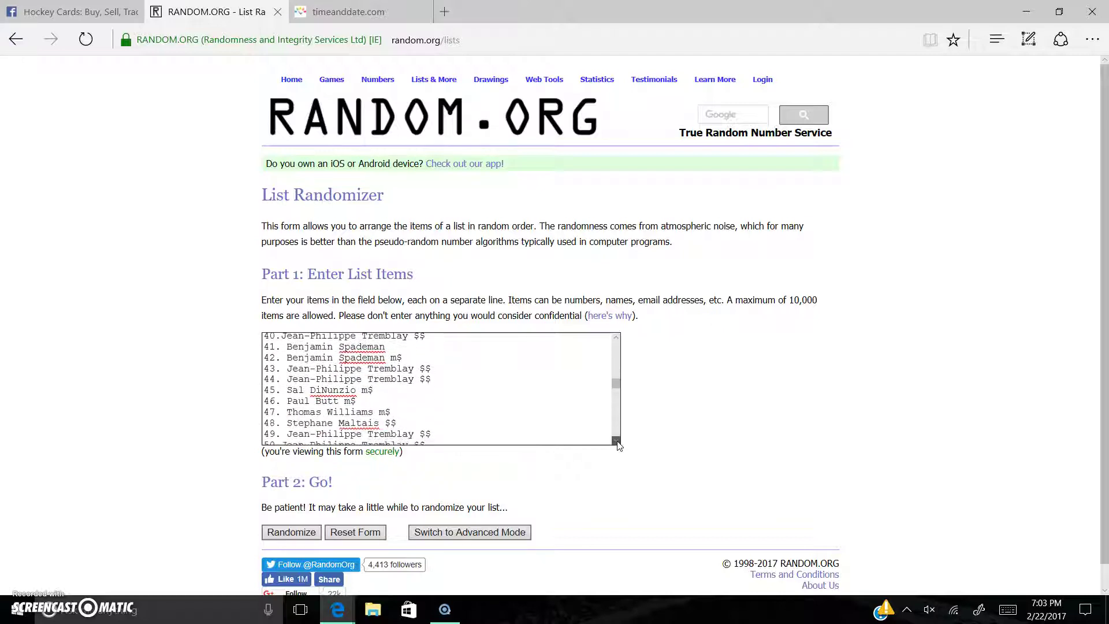
{"action": "left_click", "coordinate": [616, 442]}
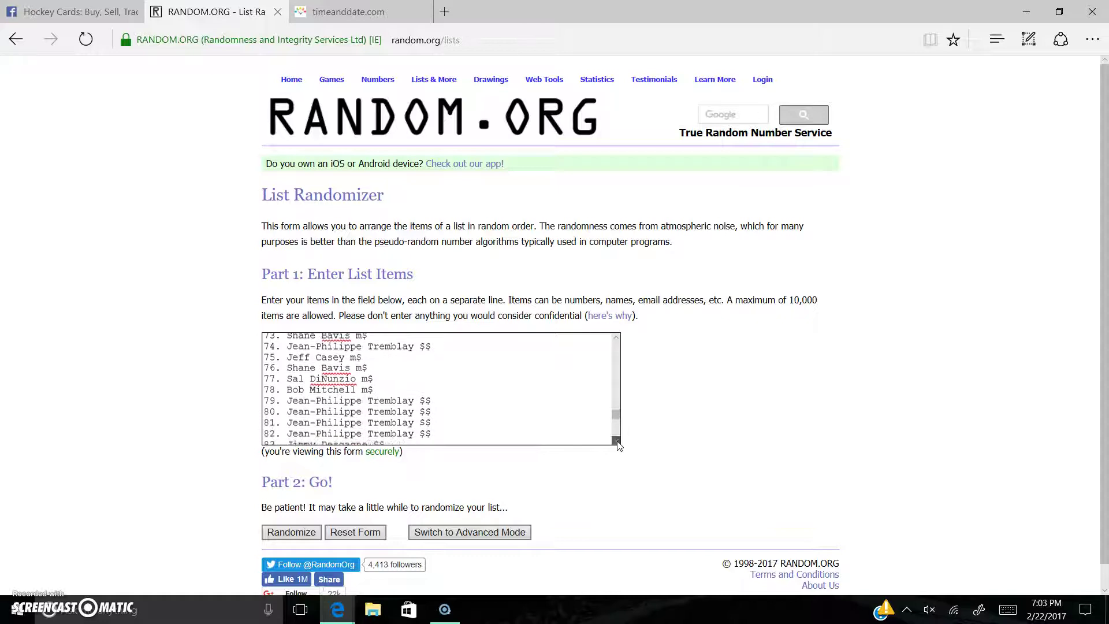
{"action": "left_click", "coordinate": [617, 441]}
{"action": "left_click", "coordinate": [615, 441]}
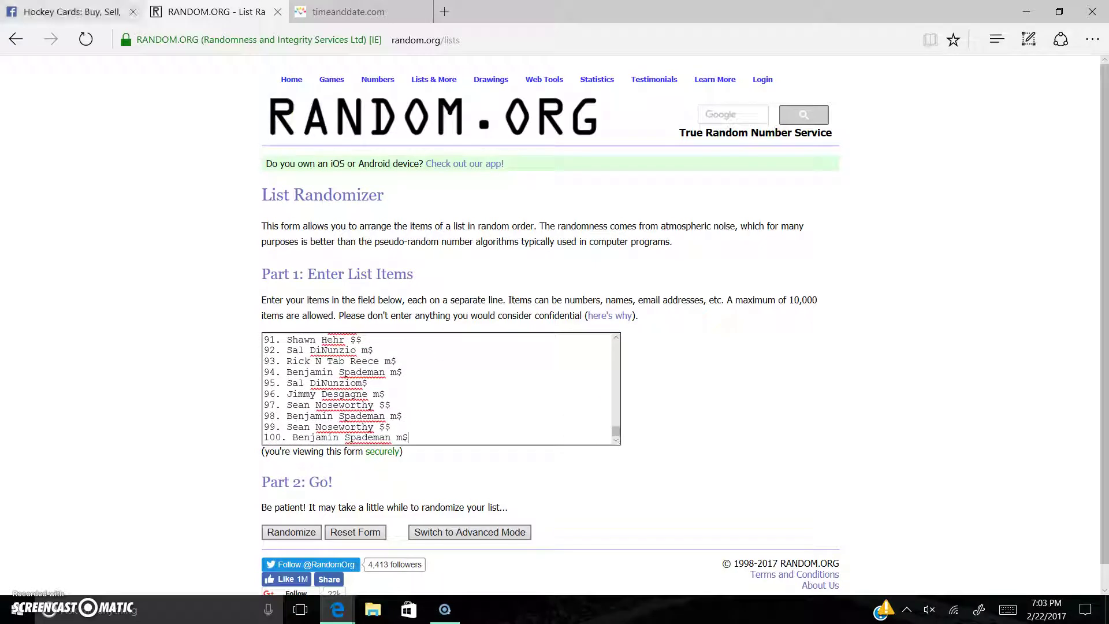
{"action": "left_click", "coordinate": [78, 12]}
{"action": "left_click", "coordinate": [424, 240]}
{"action": "scroll", "coordinate": [424, 240], "scroll_direction": "up", "scroll_amount": 10}
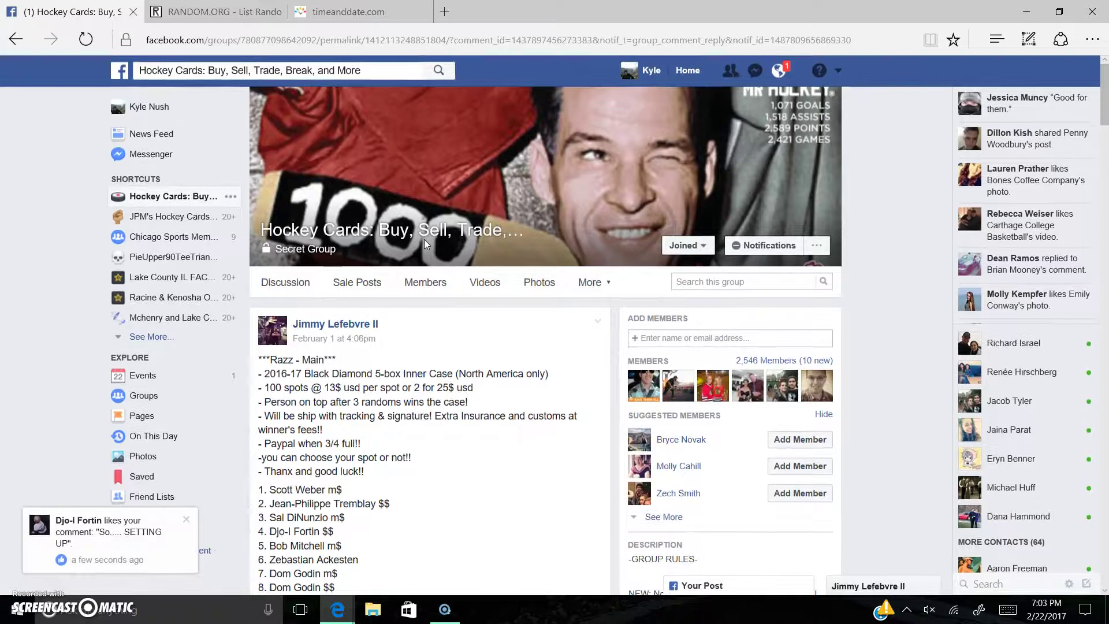
Highlight the Facebook rule 'top after 3 randoms wins the case', then clear the highlight
{"action": "left_click_drag", "start_coordinate": [313, 402], "coordinate": [476, 404]}
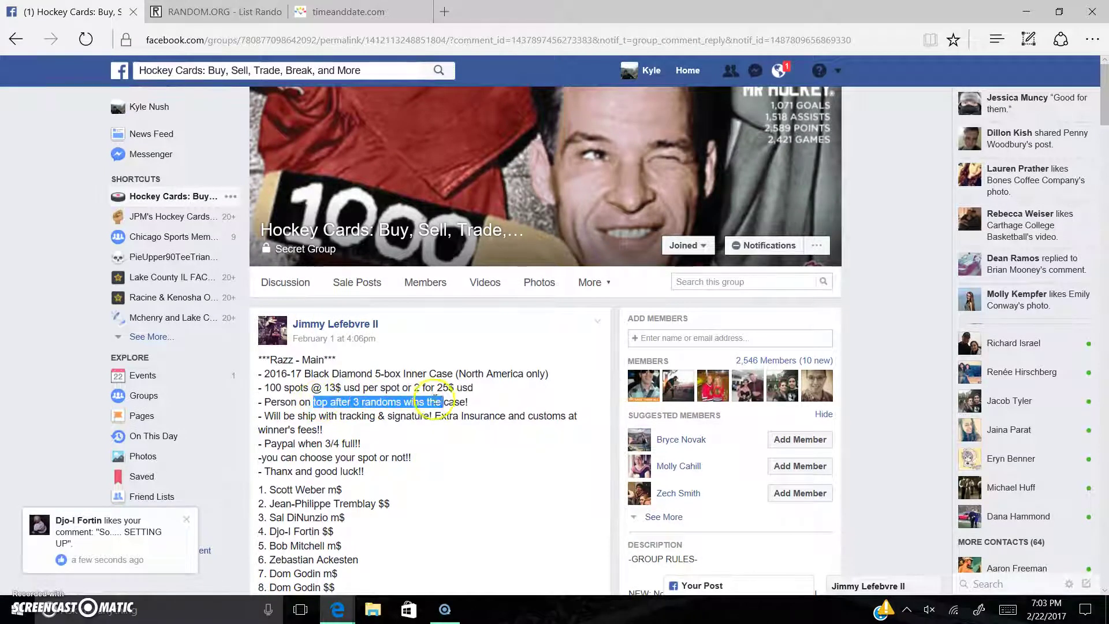
{"action": "left_click", "coordinate": [475, 404]}
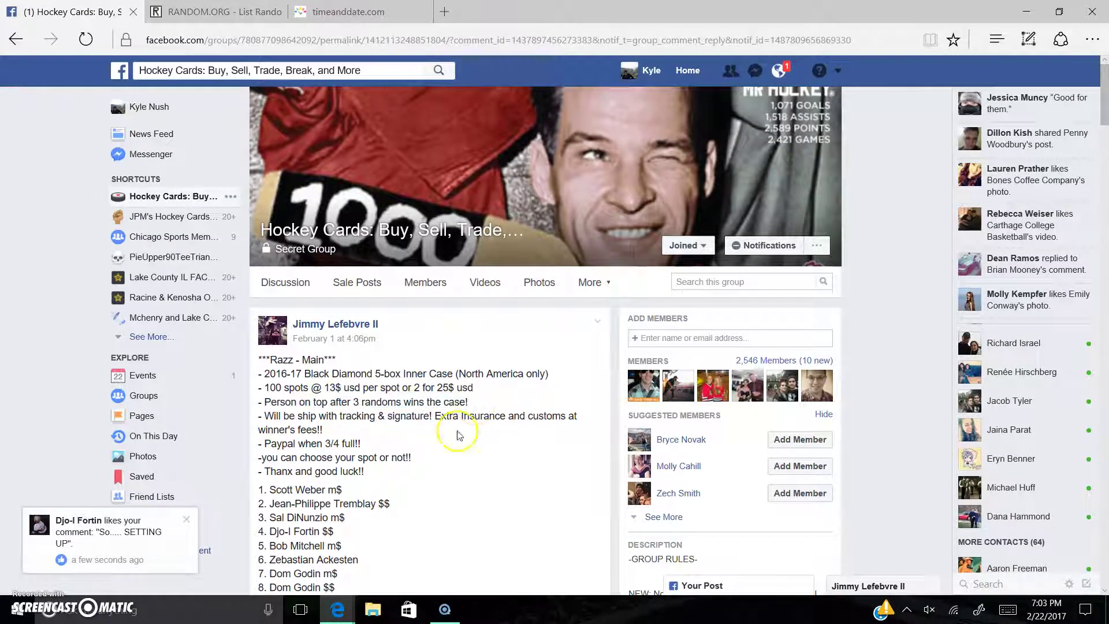
{"action": "left_click", "coordinate": [217, 11]}
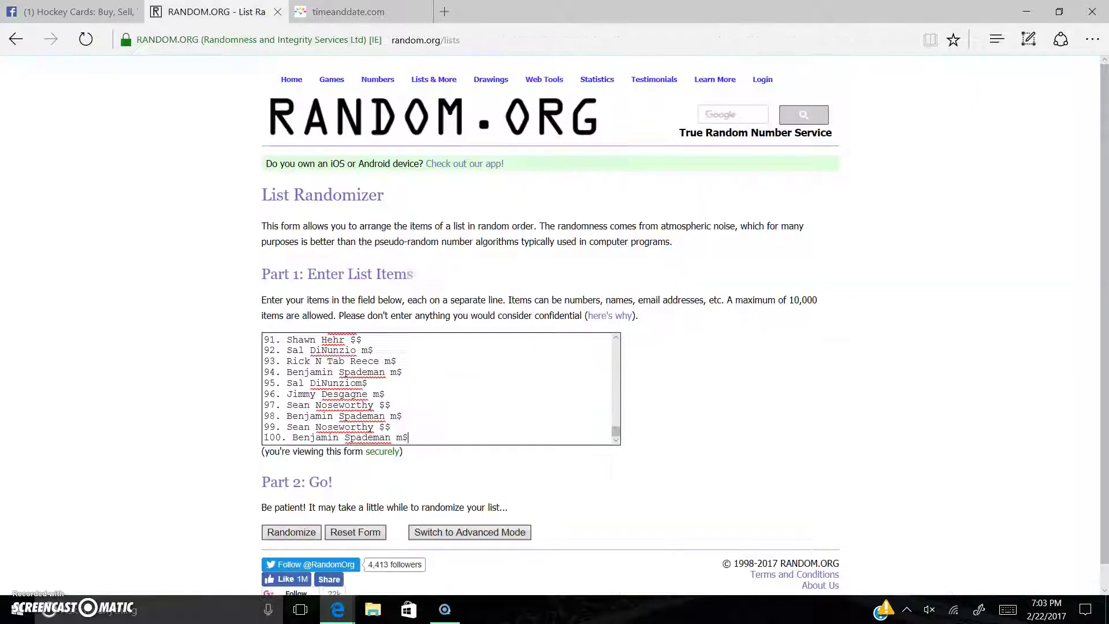
Shuffle the 100-spot list twice and select the timestamp and '2 times' lines
{"action": "left_click", "coordinate": [271, 532]}
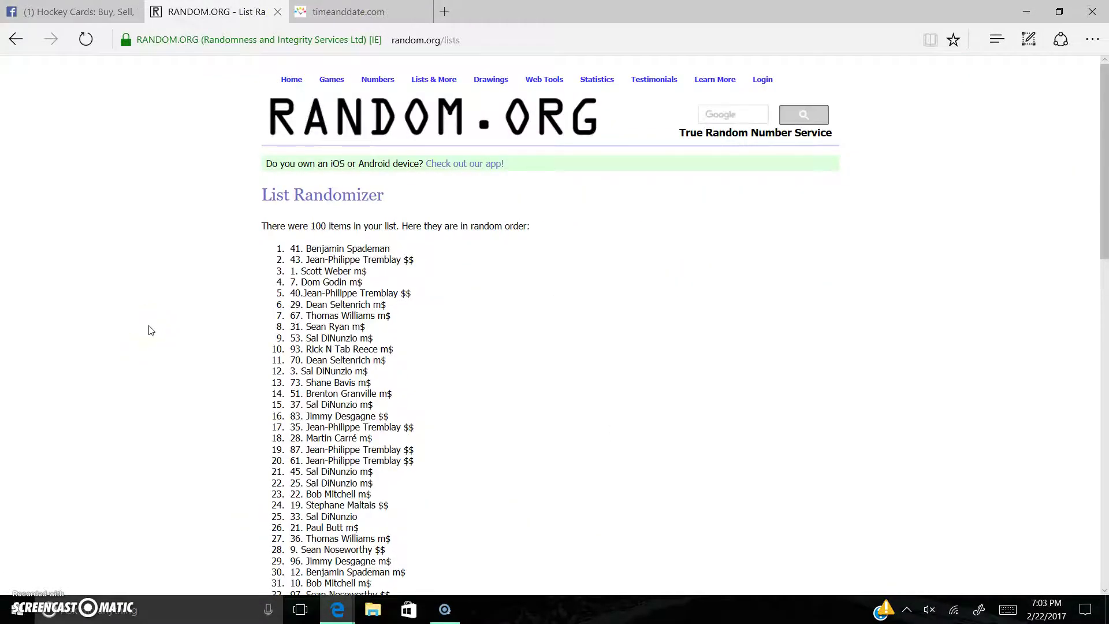
{"action": "scroll", "coordinate": [148, 330], "scroll_direction": "down", "scroll_amount": 10}
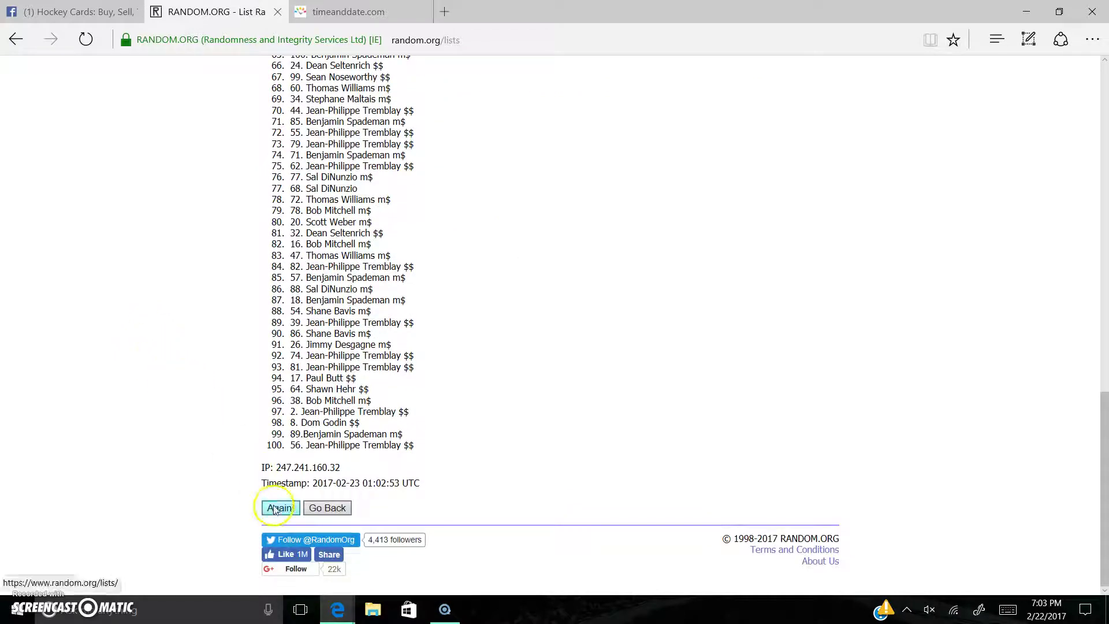
{"action": "left_click", "coordinate": [280, 508]}
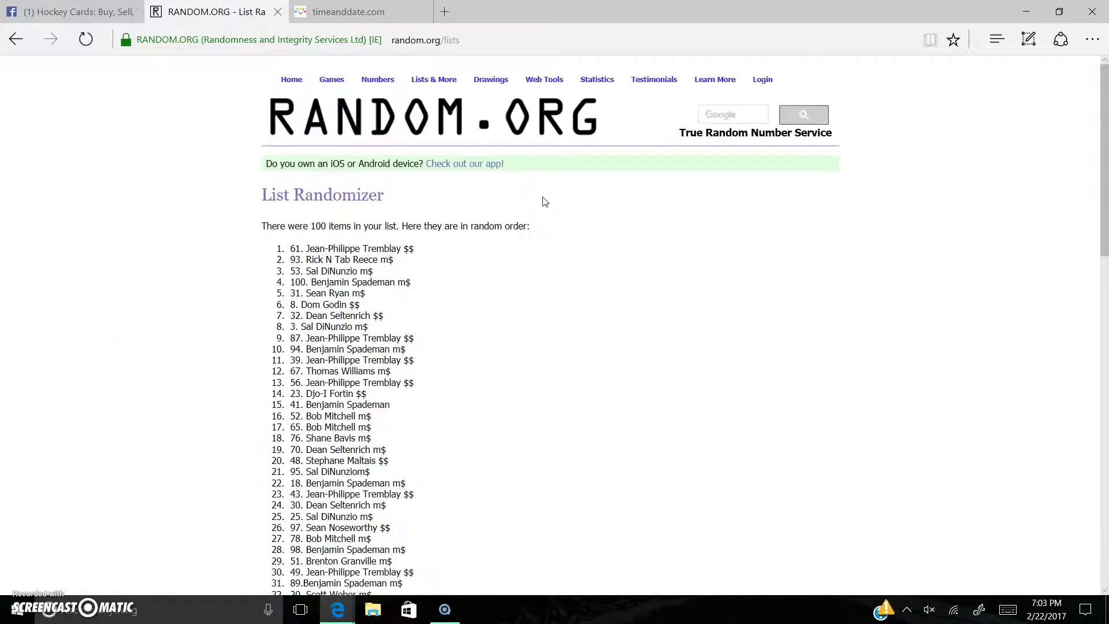
{"action": "scroll", "coordinate": [543, 201], "scroll_direction": "down", "scroll_amount": 4}
{"action": "scroll", "coordinate": [543, 202], "scroll_direction": "down", "scroll_amount": 6}
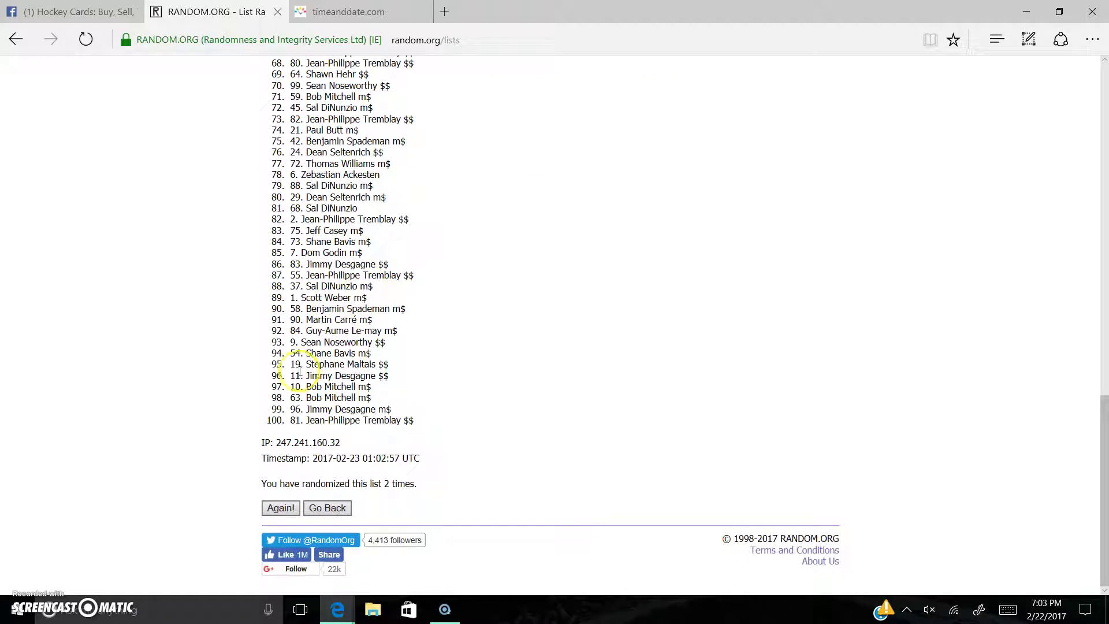
{"action": "left_click_drag", "start_coordinate": [261, 454], "coordinate": [445, 480]}
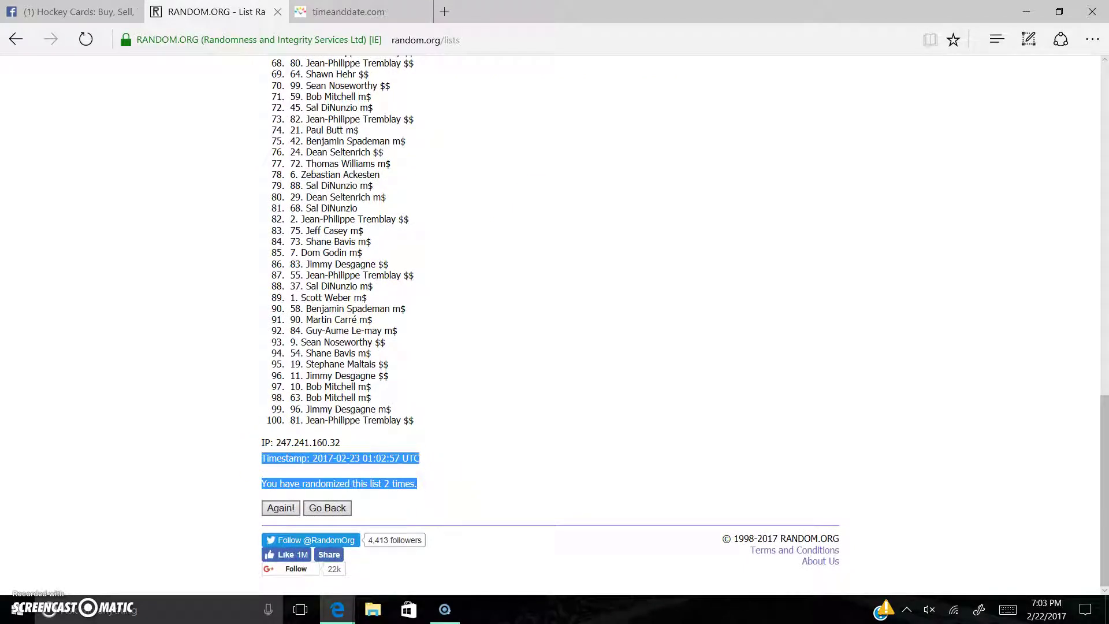
{"action": "left_click", "coordinate": [74, 11]}
{"action": "scroll", "coordinate": [398, 393], "scroll_direction": "down", "scroll_amount": 10}
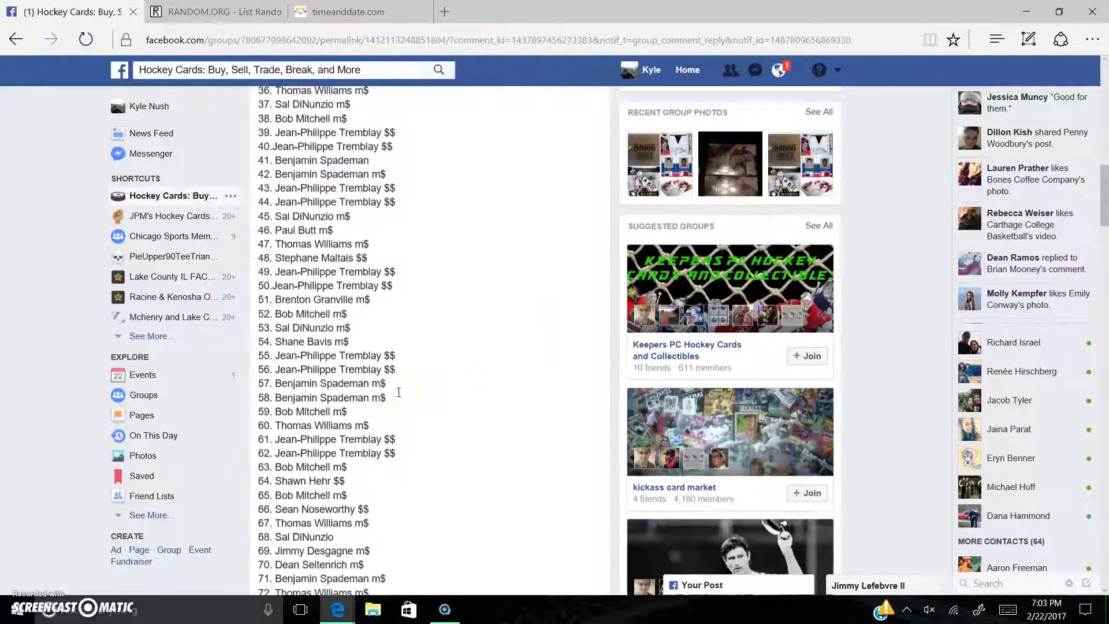
{"action": "scroll", "coordinate": [398, 393], "scroll_direction": "down", "scroll_amount": 10}
{"action": "scroll", "coordinate": [398, 392], "scroll_direction": "down", "scroll_amount": 4}
{"action": "scroll", "coordinate": [399, 393], "scroll_direction": "down", "scroll_amount": 5}
{"action": "scroll", "coordinate": [398, 393], "scroll_direction": "down", "scroll_amount": 5}
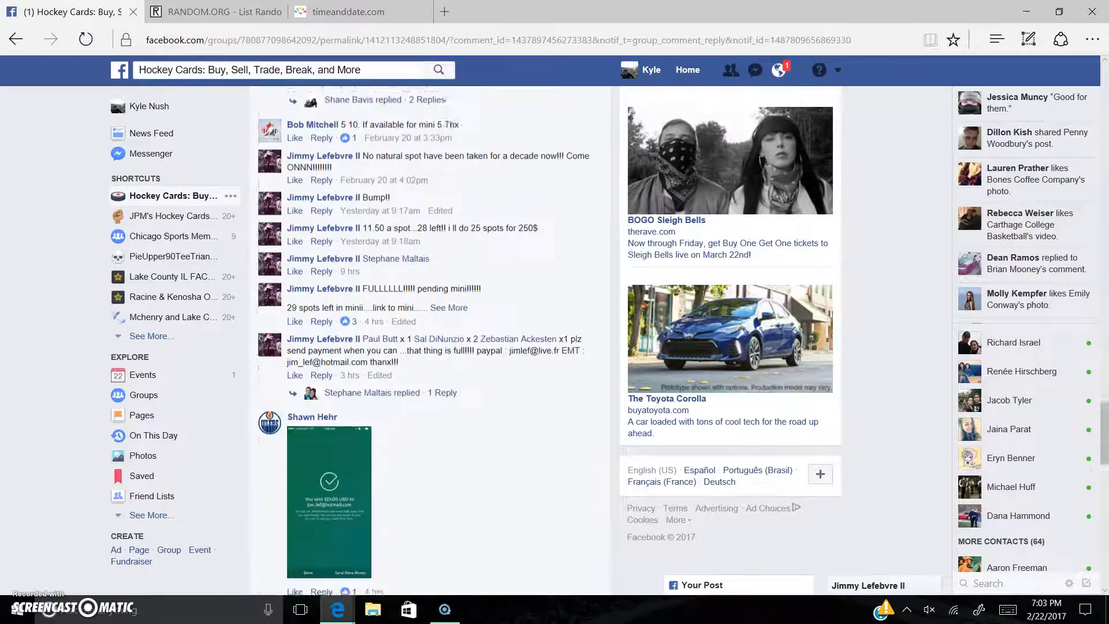
{"action": "scroll", "coordinate": [398, 393], "scroll_direction": "down", "scroll_amount": 5}
{"action": "scroll", "coordinate": [398, 392], "scroll_direction": "down", "scroll_amount": 3}
{"action": "left_click", "coordinate": [329, 502]}
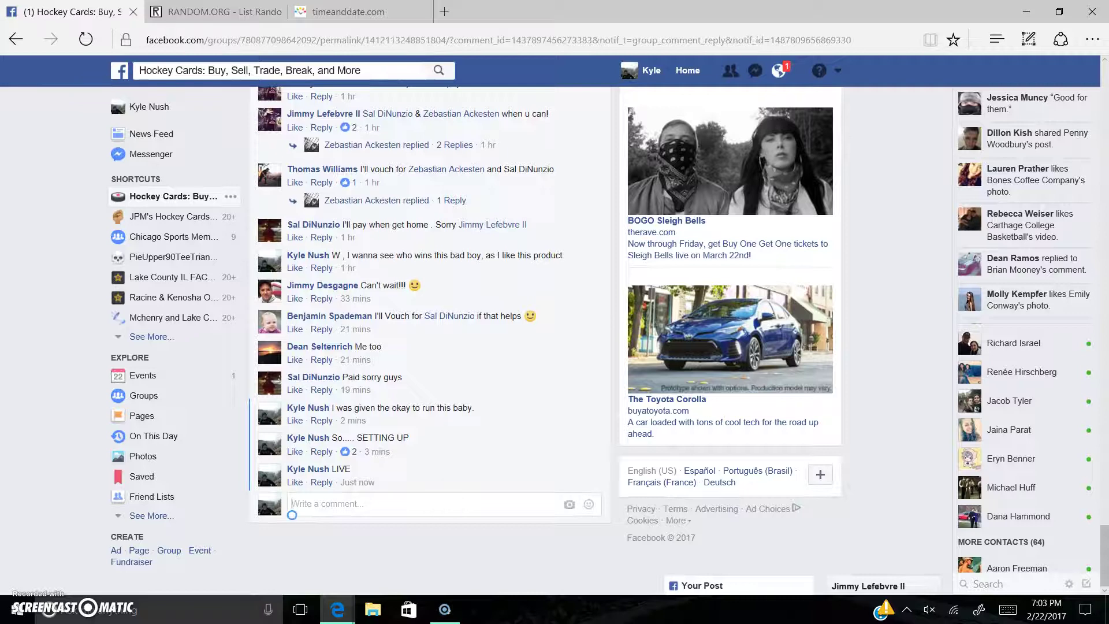
{"action": "key", "text": "ctrl+v"}
{"action": "key", "text": "Return"}
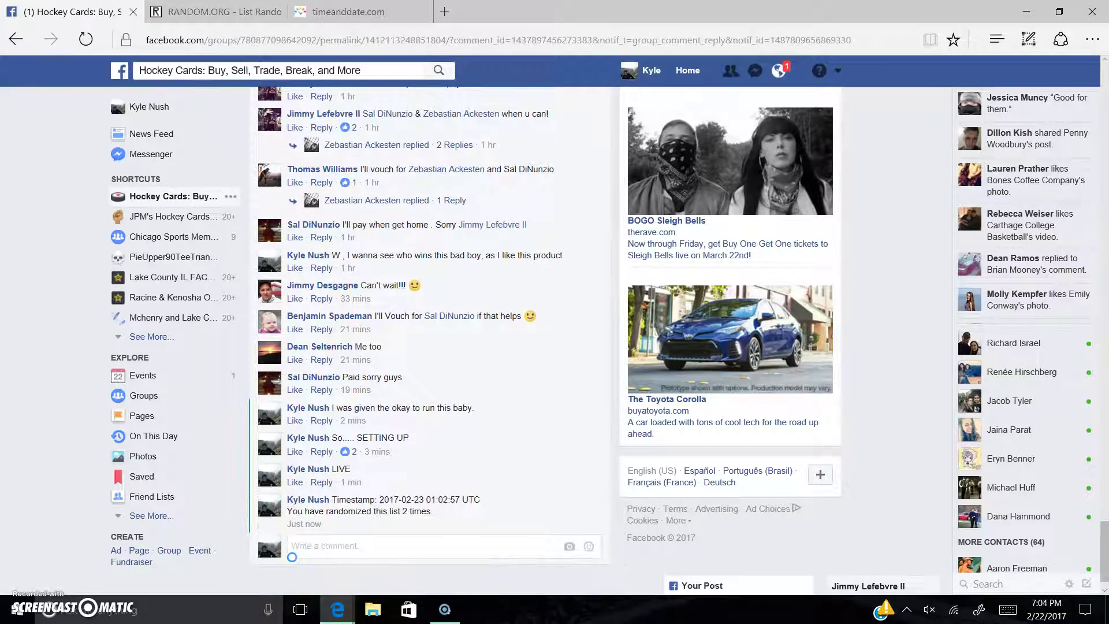
{"action": "left_click", "coordinate": [347, 11]}
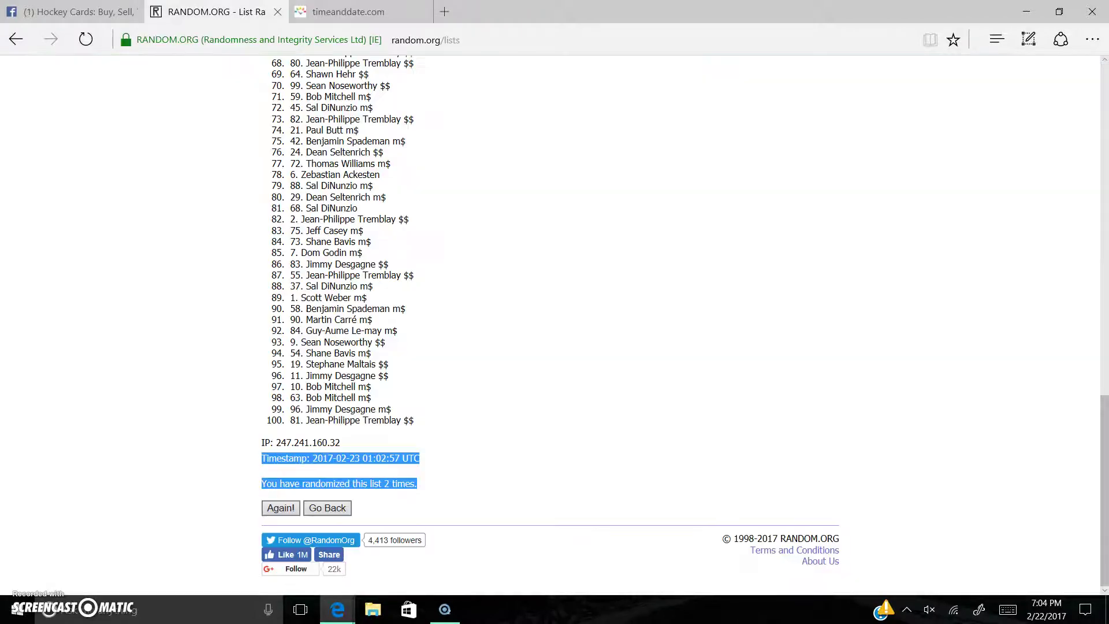
{"action": "left_click", "coordinate": [217, 12]}
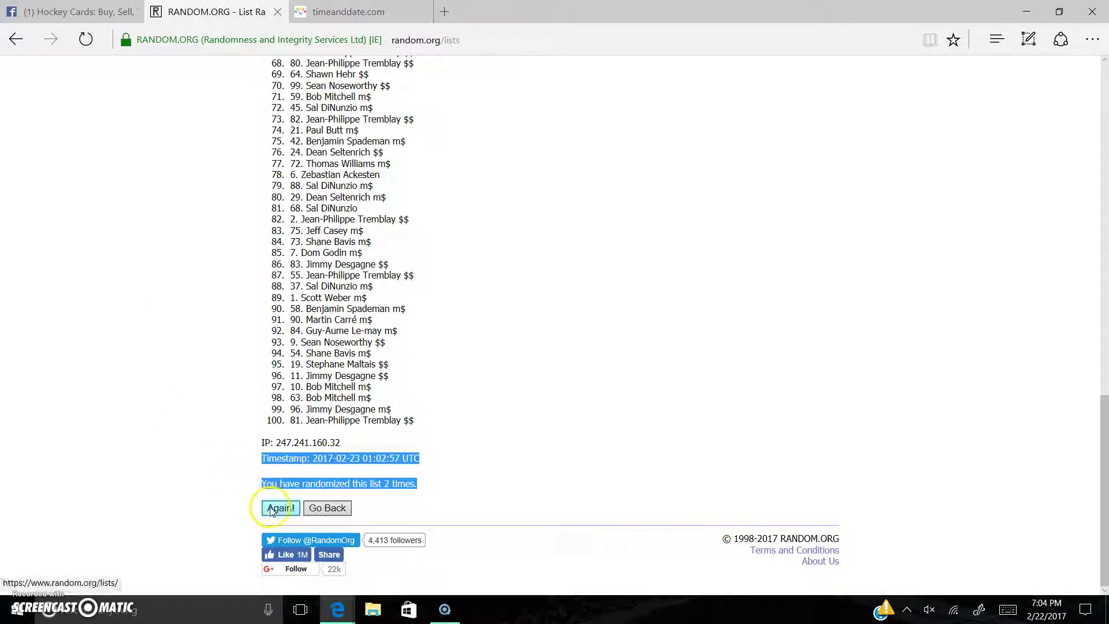
{"action": "scroll", "coordinate": [273, 511], "scroll_direction": "down", "scroll_amount": 7}
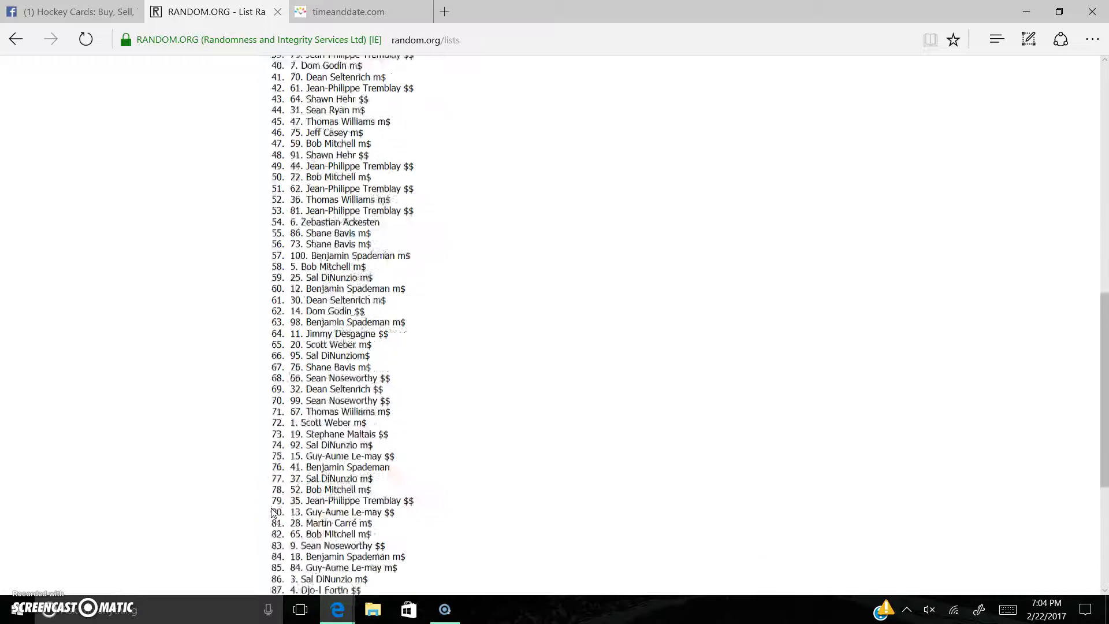
{"action": "scroll", "coordinate": [272, 511], "scroll_direction": "down", "scroll_amount": 4}
{"action": "scroll", "coordinate": [272, 512], "scroll_direction": "up", "scroll_amount": 1}
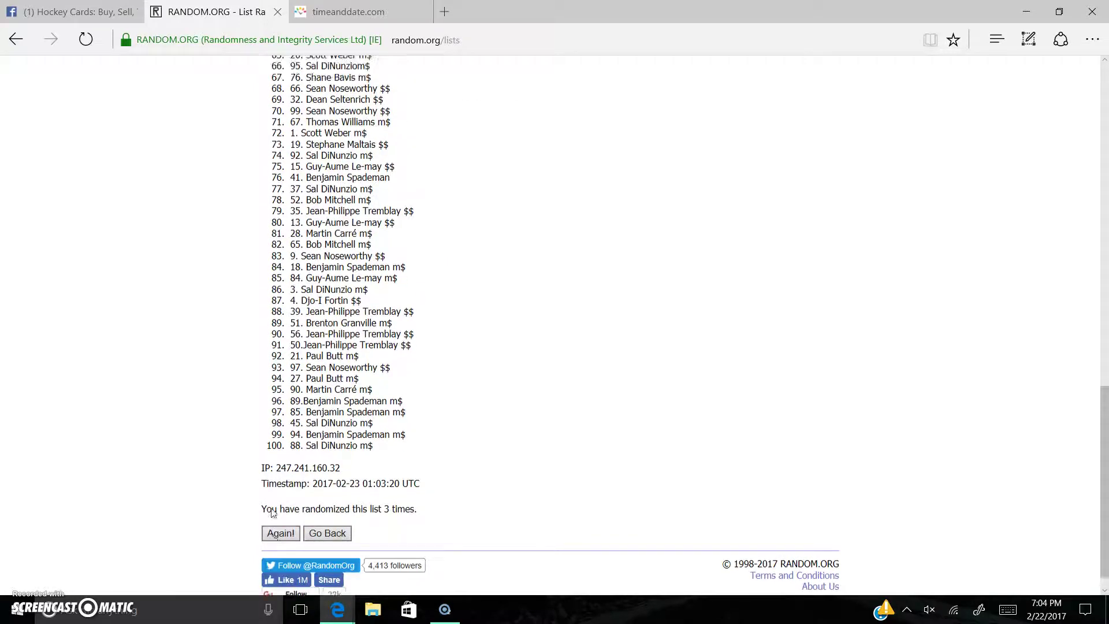
{"action": "scroll", "coordinate": [272, 512], "scroll_direction": "up", "scroll_amount": 2}
{"action": "scroll", "coordinate": [273, 511], "scroll_direction": "up", "scroll_amount": 1}
{"action": "scroll", "coordinate": [273, 511], "scroll_direction": "up", "scroll_amount": 1}
{"action": "scroll", "coordinate": [272, 511], "scroll_direction": "up", "scroll_amount": 1}
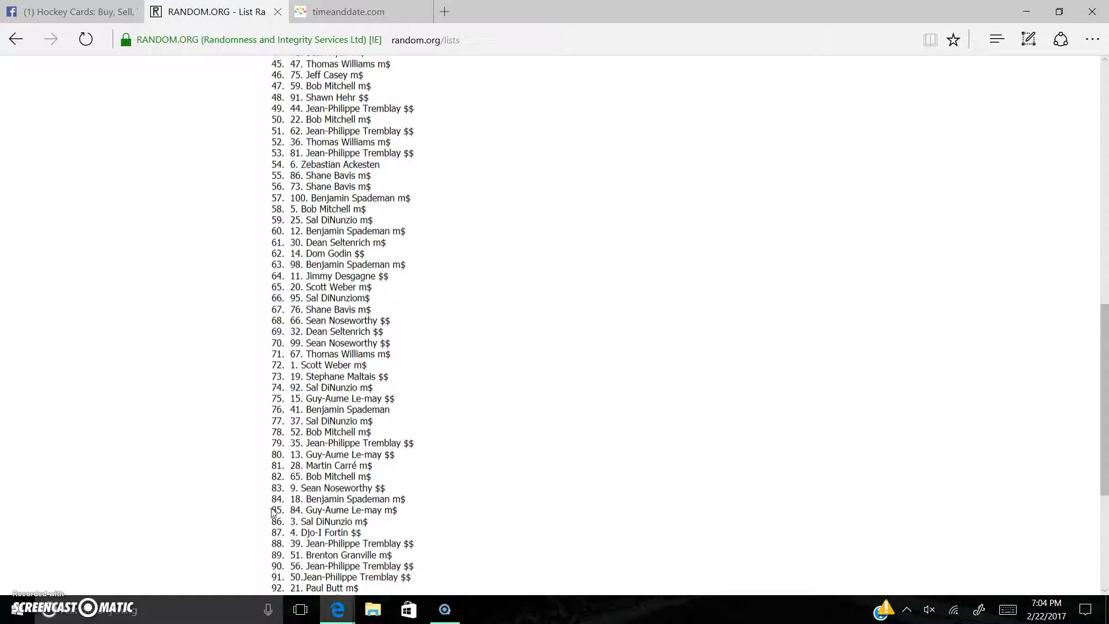
{"action": "scroll", "coordinate": [272, 511], "scroll_direction": "up", "scroll_amount": 1}
{"action": "scroll", "coordinate": [272, 511], "scroll_direction": "up", "scroll_amount": 1}
{"action": "scroll", "coordinate": [273, 511], "scroll_direction": "up", "scroll_amount": 2}
{"action": "scroll", "coordinate": [272, 512], "scroll_direction": "up", "scroll_amount": 1}
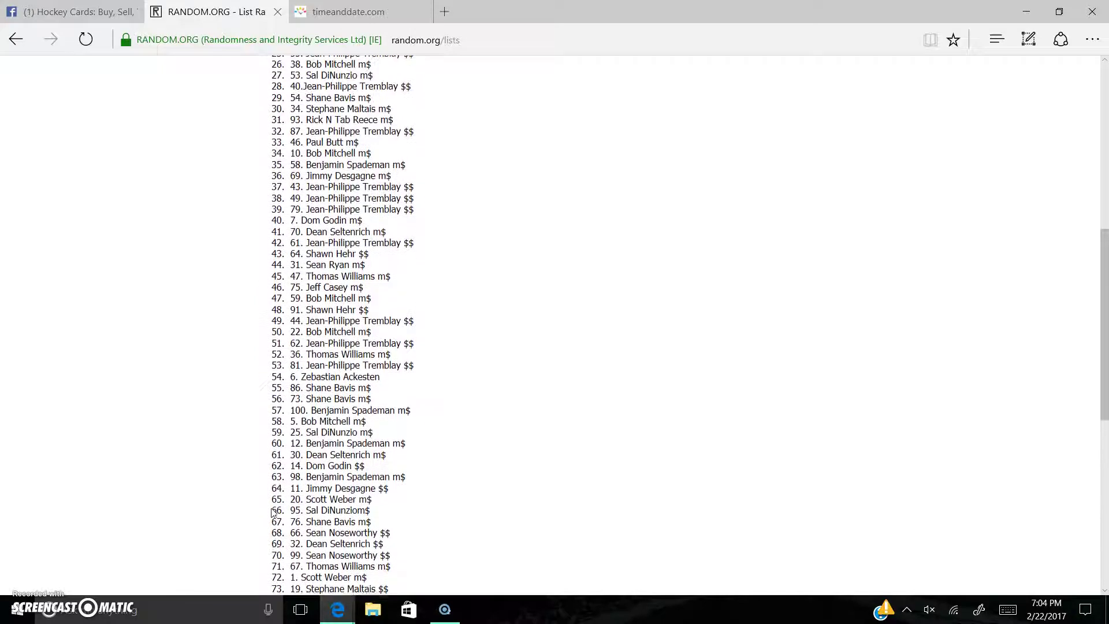
{"action": "scroll", "coordinate": [272, 511], "scroll_direction": "up", "scroll_amount": 1}
{"action": "scroll", "coordinate": [273, 511], "scroll_direction": "up", "scroll_amount": 1}
{"action": "scroll", "coordinate": [273, 512], "scroll_direction": "up", "scroll_amount": 1}
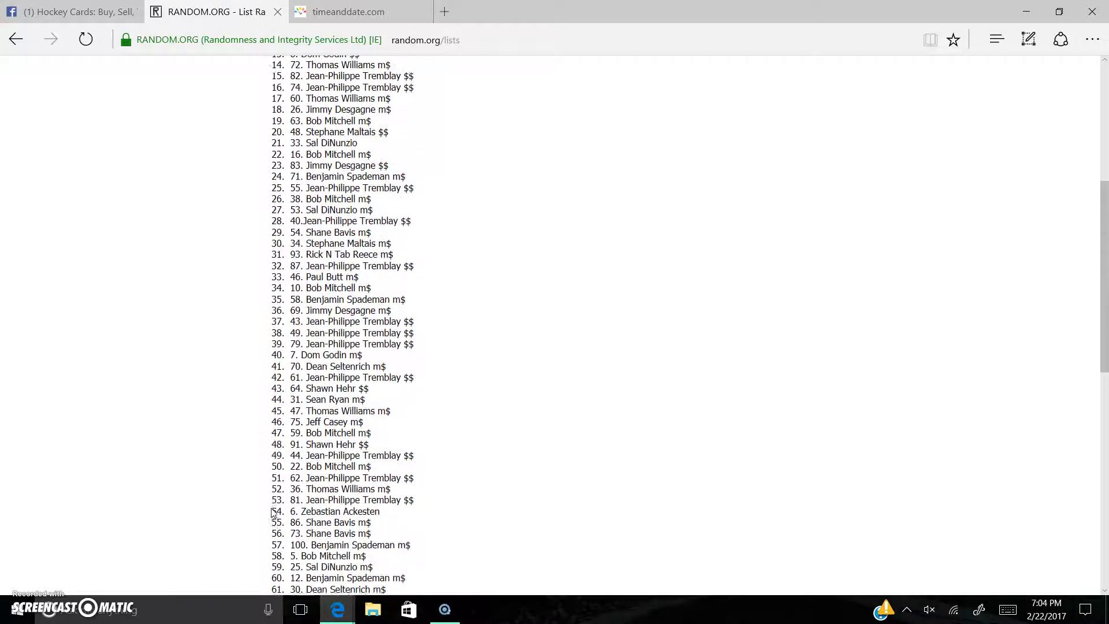
{"action": "scroll", "coordinate": [272, 512], "scroll_direction": "up", "scroll_amount": 1}
{"action": "scroll", "coordinate": [272, 511], "scroll_direction": "up", "scroll_amount": 1}
{"action": "scroll", "coordinate": [273, 511], "scroll_direction": "up", "scroll_amount": 1}
{"action": "scroll", "coordinate": [272, 512], "scroll_direction": "up", "scroll_amount": 1}
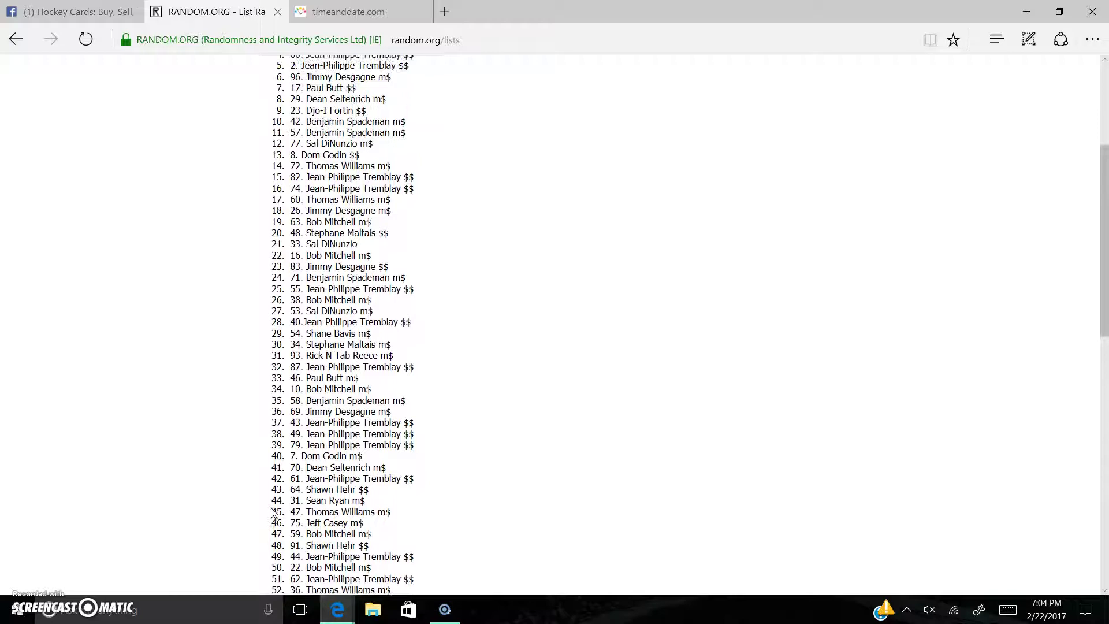
{"action": "scroll", "coordinate": [272, 512], "scroll_direction": "up", "scroll_amount": 1}
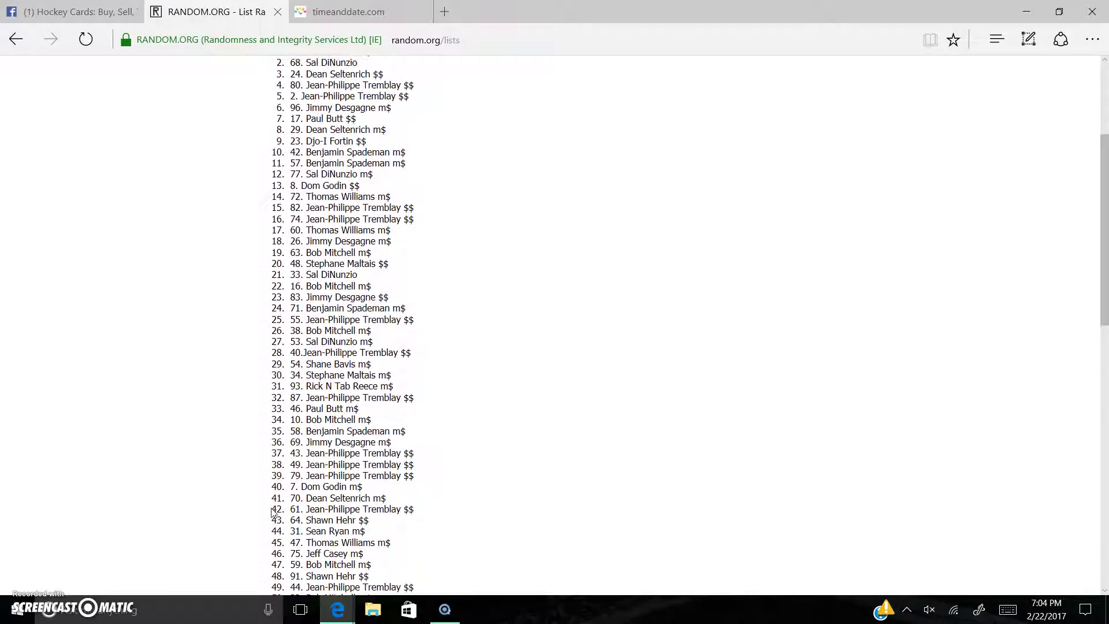
{"action": "scroll", "coordinate": [272, 511], "scroll_direction": "up", "scroll_amount": 1}
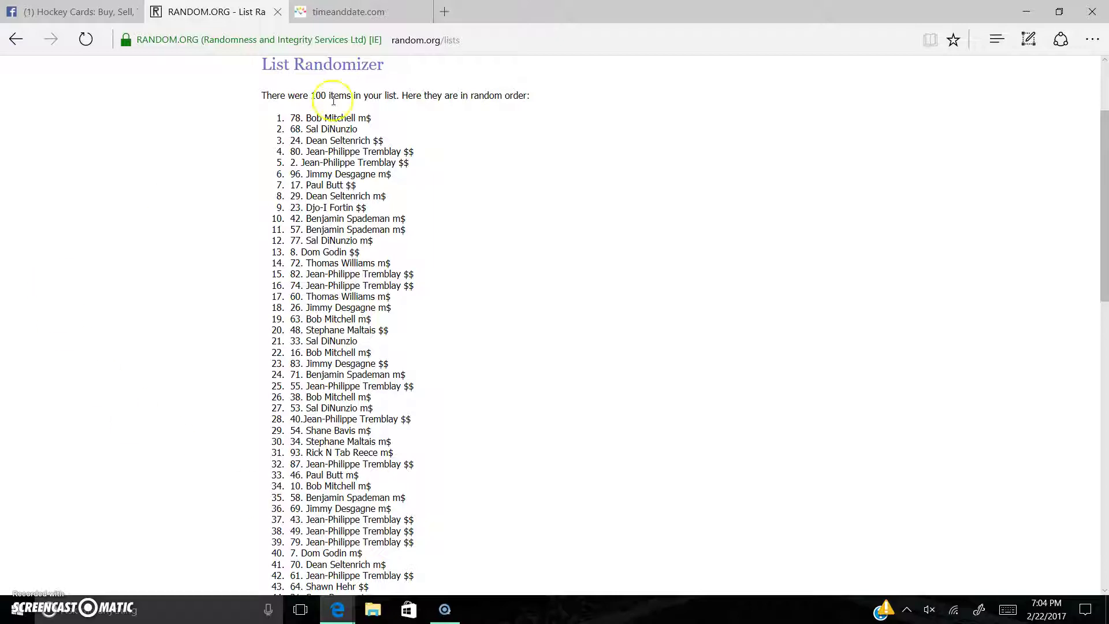
{"action": "left_click_drag", "start_coordinate": [294, 119], "coordinate": [403, 121]}
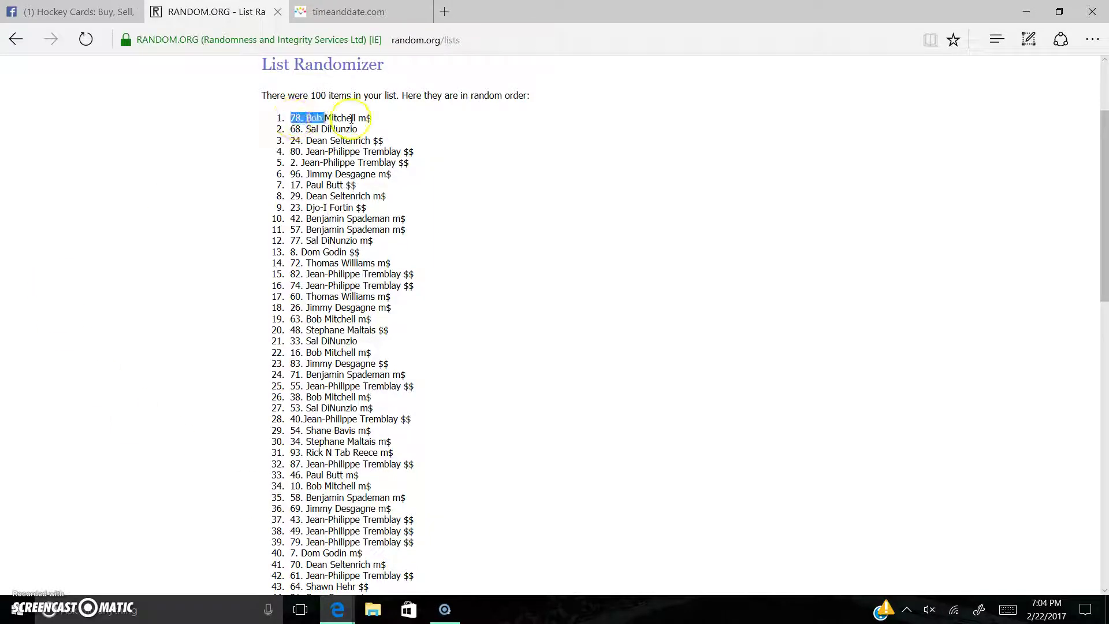
{"action": "left_click", "coordinate": [404, 122]}
{"action": "scroll", "coordinate": [403, 122], "scroll_direction": "down", "scroll_amount": 10}
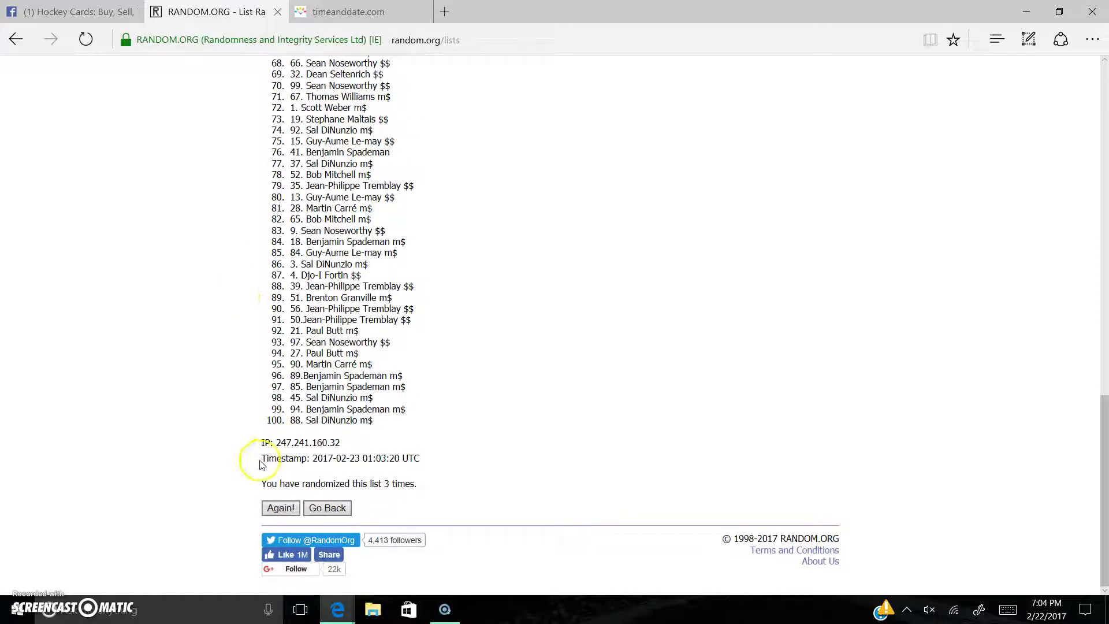
{"action": "left_click_drag", "start_coordinate": [260, 459], "coordinate": [514, 483]}
{"action": "key", "text": "ctrl+c"}
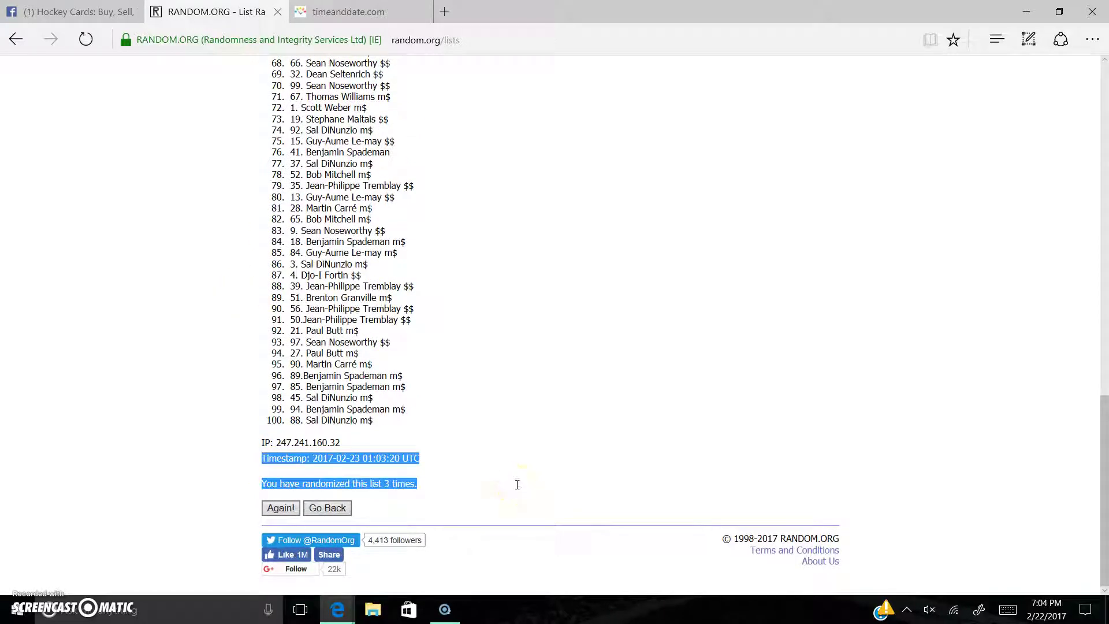
Post the 01:03:20 UTC '3 times' timestamp as a Facebook comment and check the time
{"action": "left_click", "coordinate": [77, 13]}
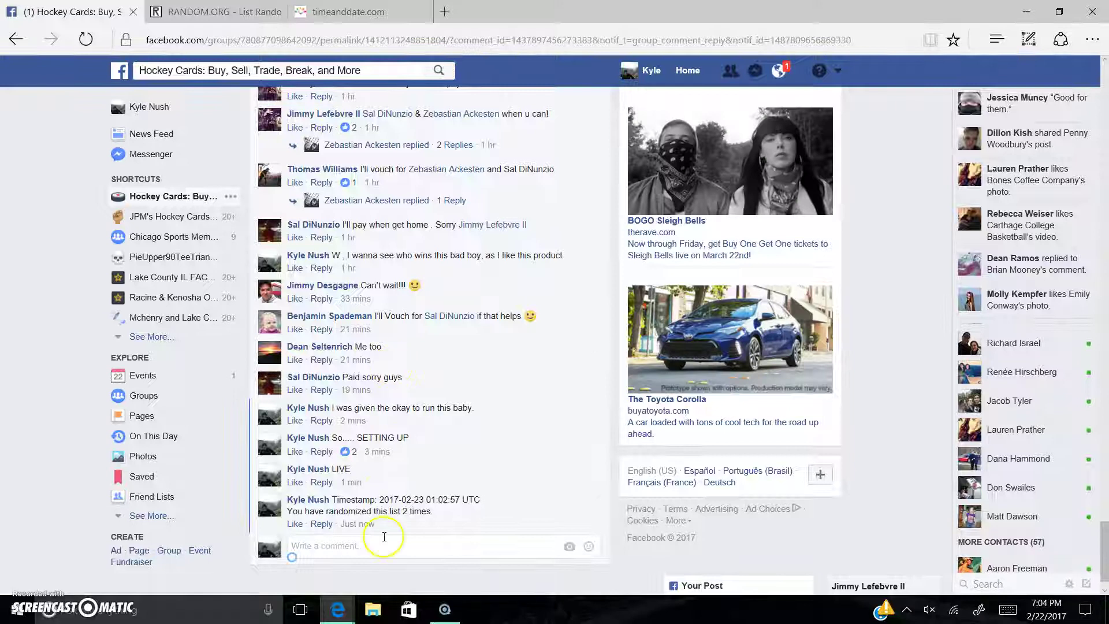
{"action": "left_click", "coordinate": [382, 545]}
{"action": "key", "text": "ctrl+v"}
{"action": "key", "text": "Return"}
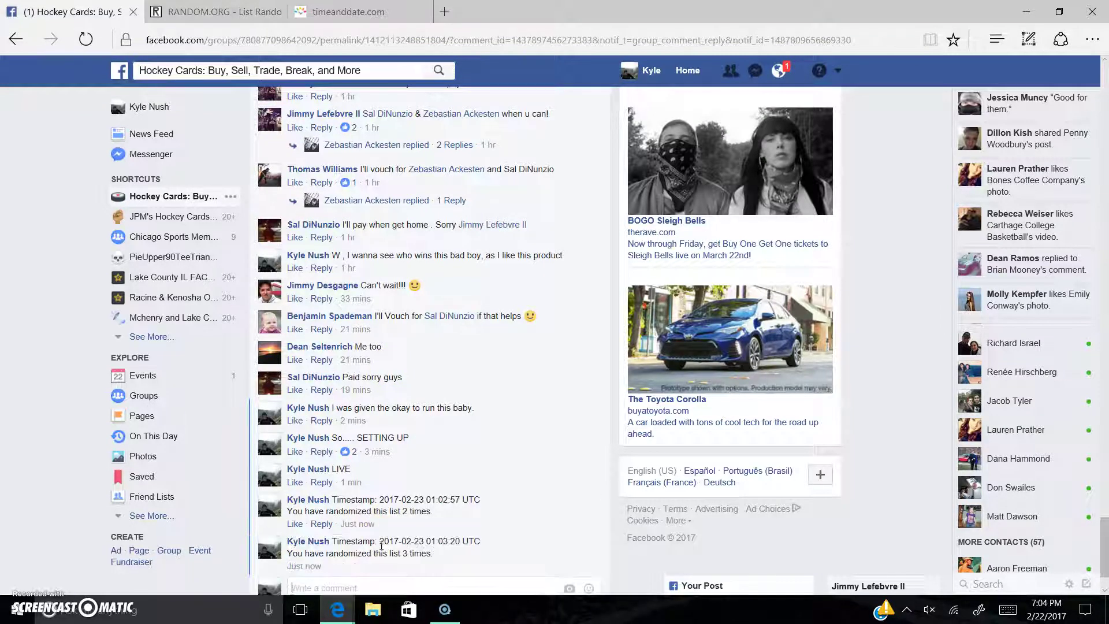
{"action": "left_click", "coordinate": [346, 12]}
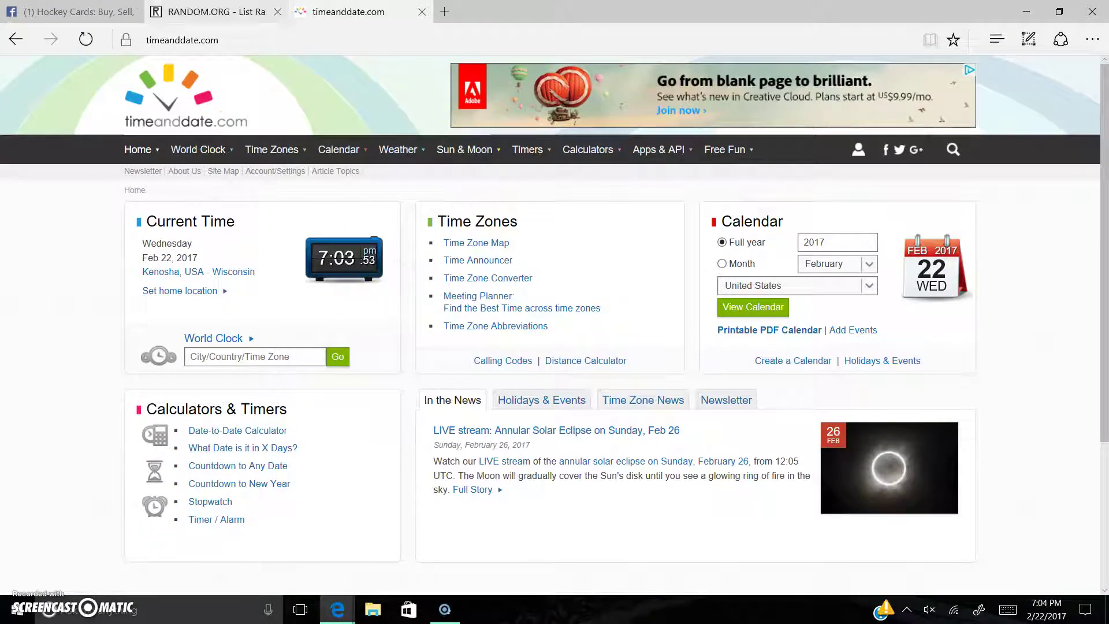
{"action": "left_click", "coordinate": [216, 11]}
{"action": "left_click", "coordinate": [386, 494]}
{"action": "scroll", "coordinate": [385, 497], "scroll_direction": "up", "scroll_amount": 5}
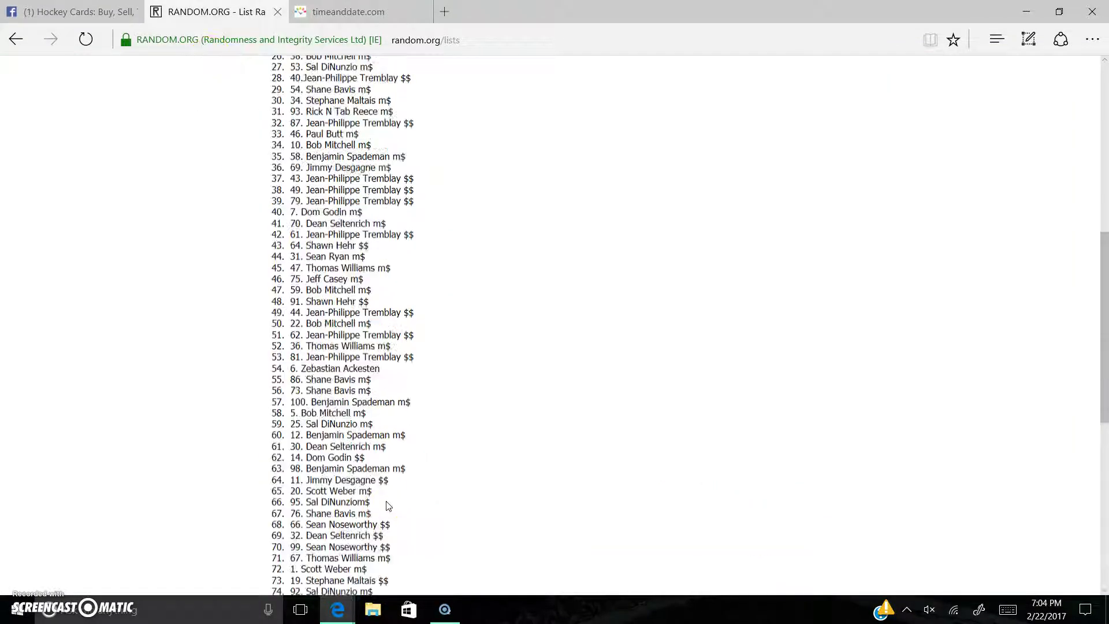
{"action": "scroll", "coordinate": [387, 505], "scroll_direction": "up", "scroll_amount": 5}
{"action": "left_click_drag", "start_coordinate": [289, 249], "coordinate": [399, 249]}
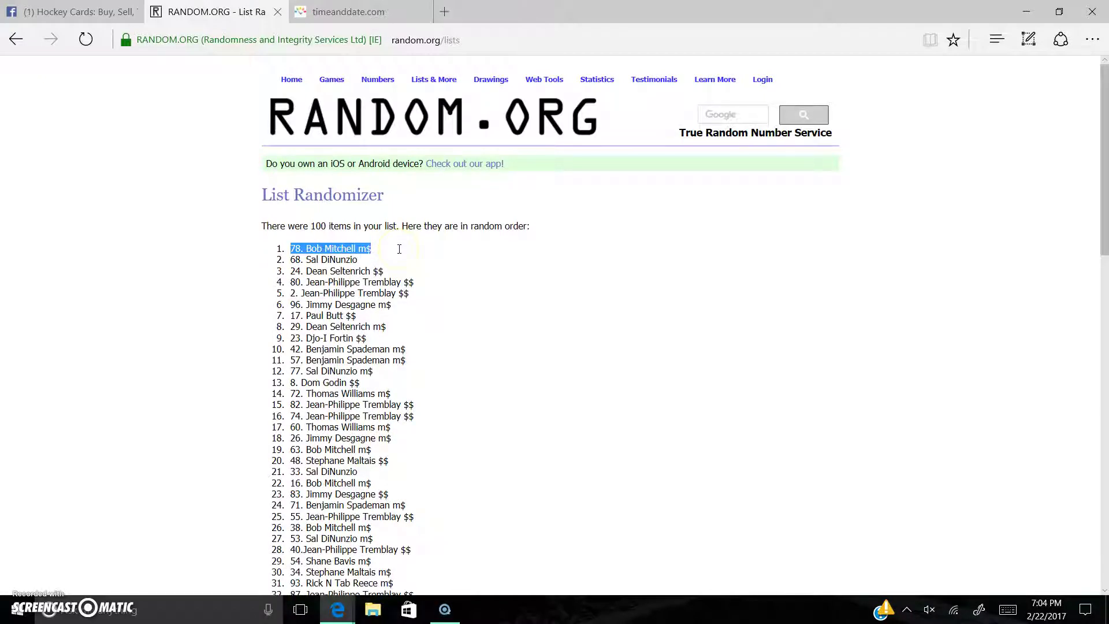
{"action": "left_click", "coordinate": [74, 12]}
{"action": "key", "text": "Return"}
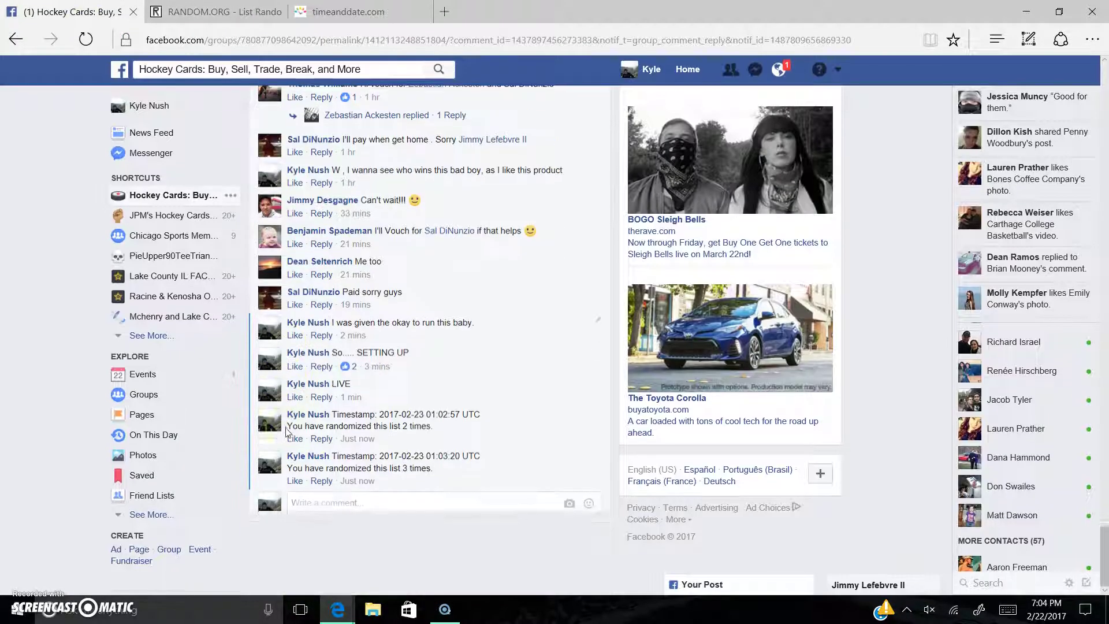